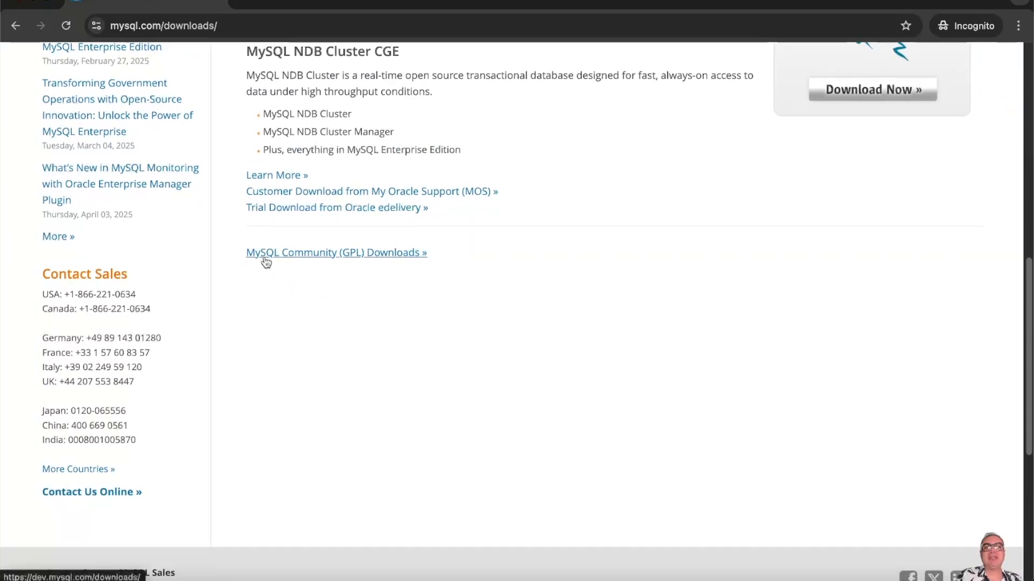
- Go from the MySQL Community (GPL) Downloads list to the MySQL Community Server download page
left_click(381, 259)
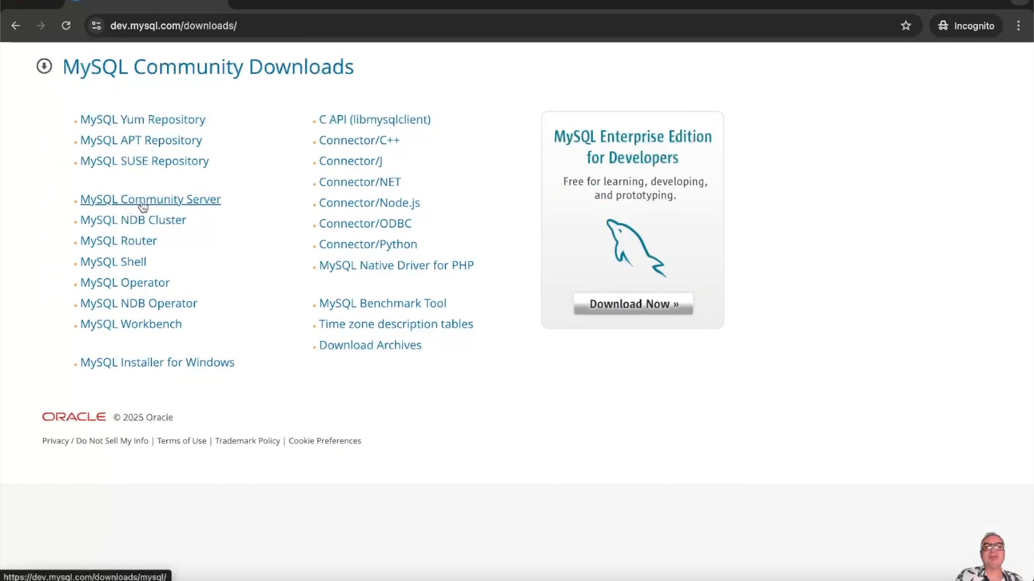
left_click(179, 205)
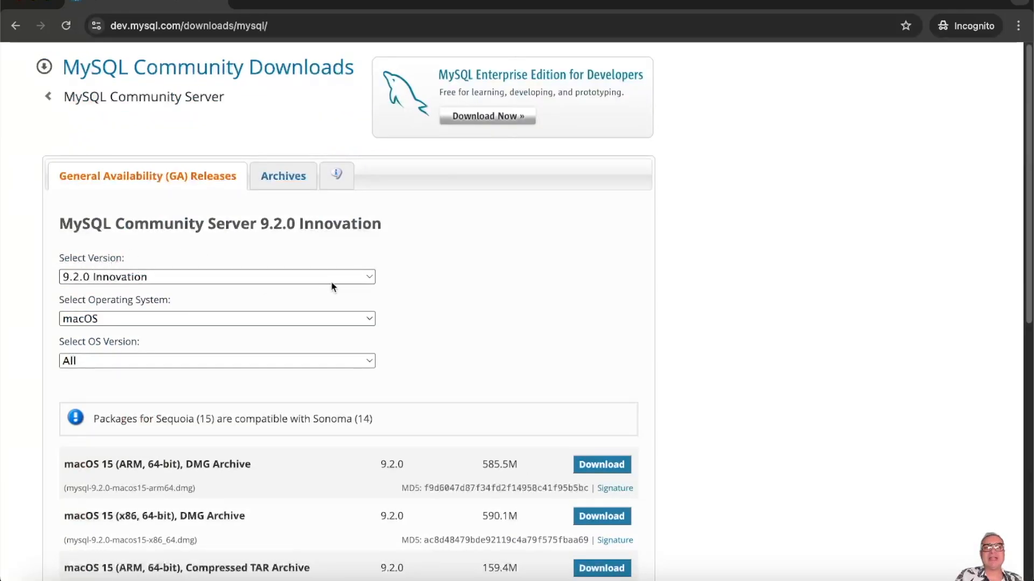
left_click(364, 277)
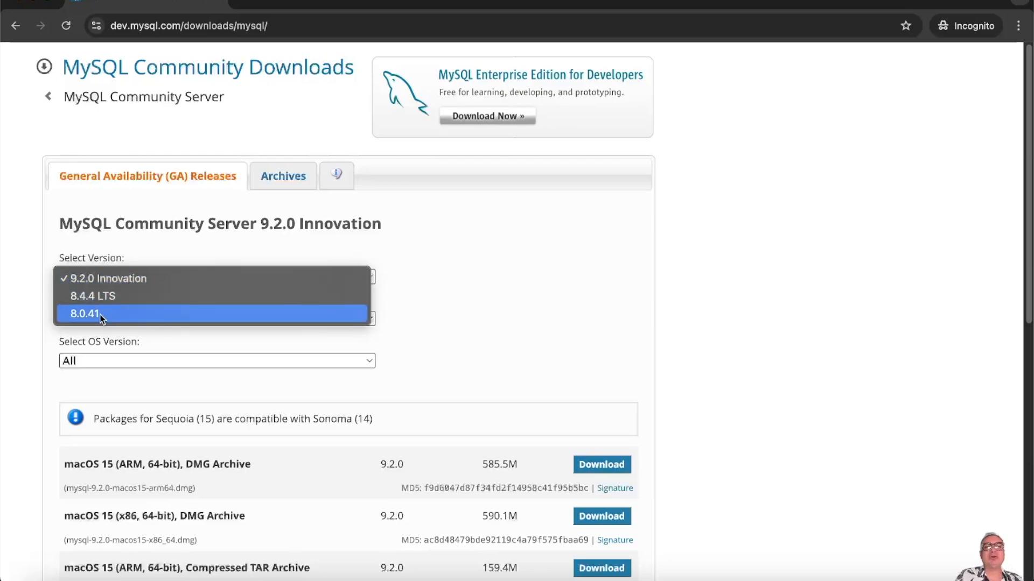
left_click(509, 276)
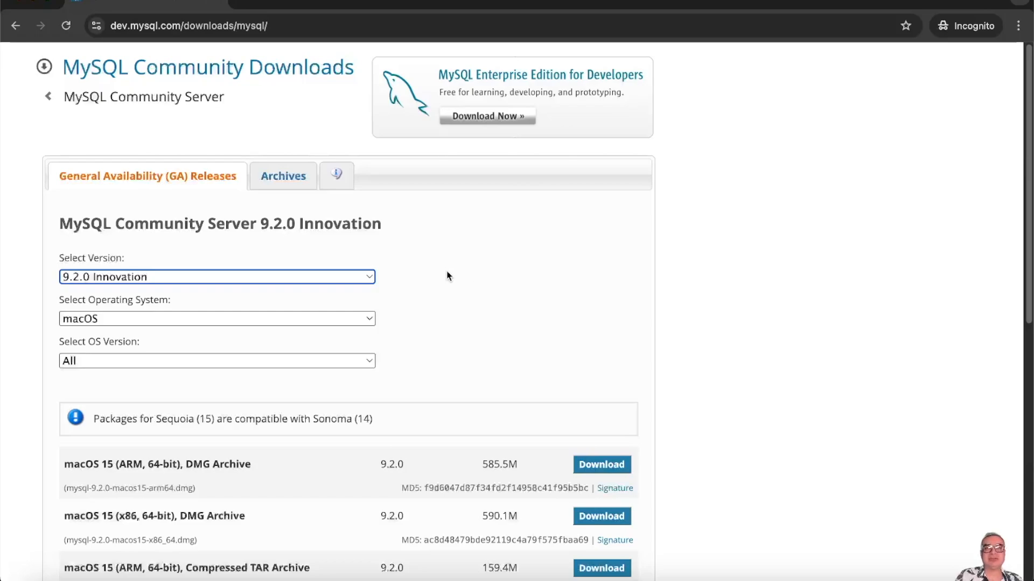
left_click(369, 276)
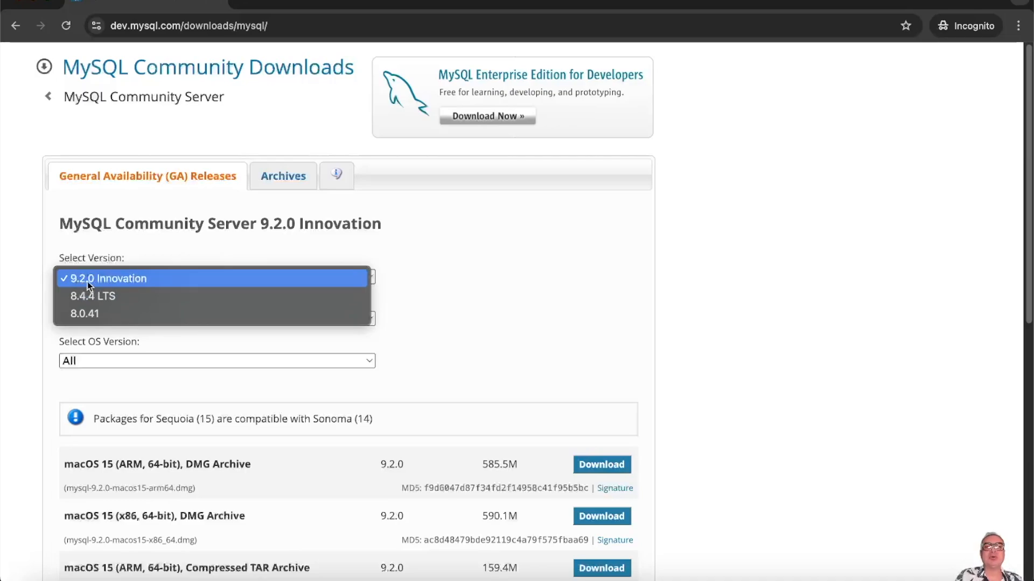
left_click(434, 273)
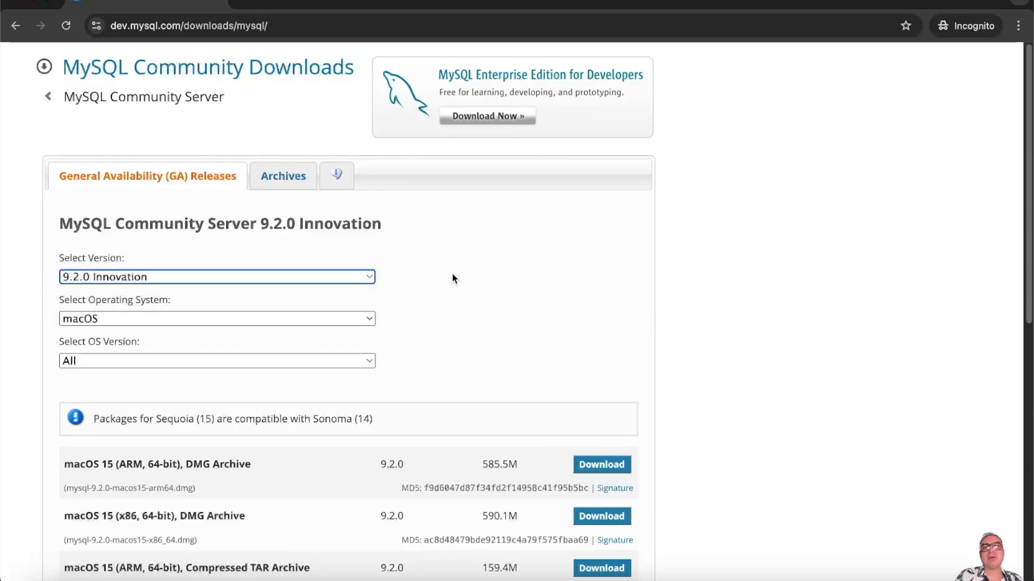
left_click(285, 277)
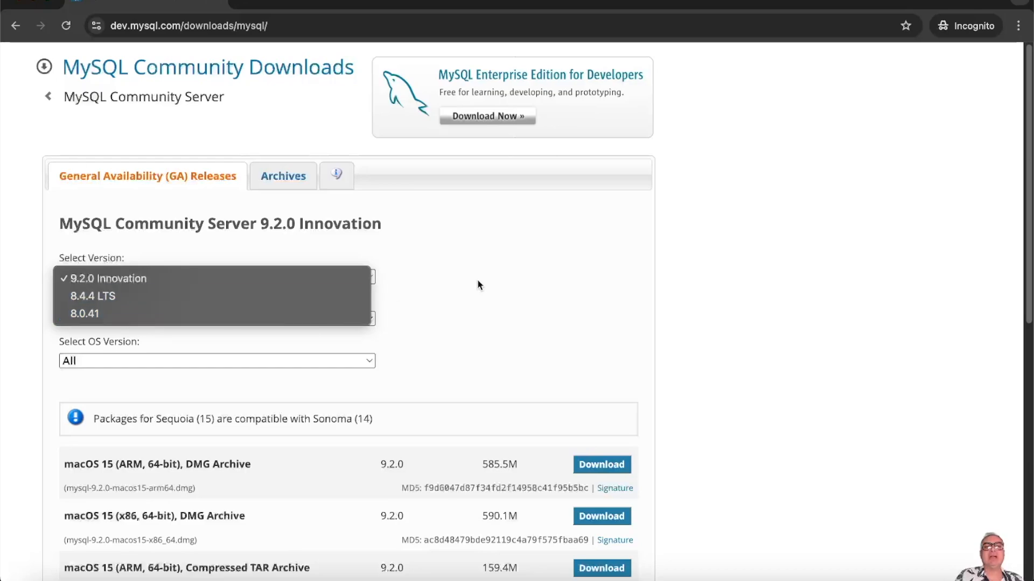
left_click(705, 247)
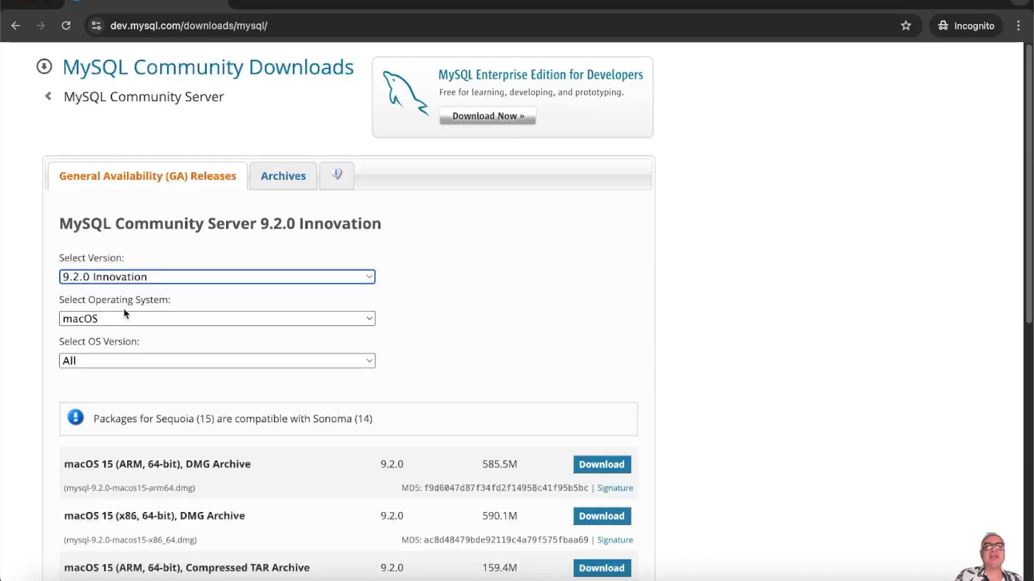
left_click(373, 319)
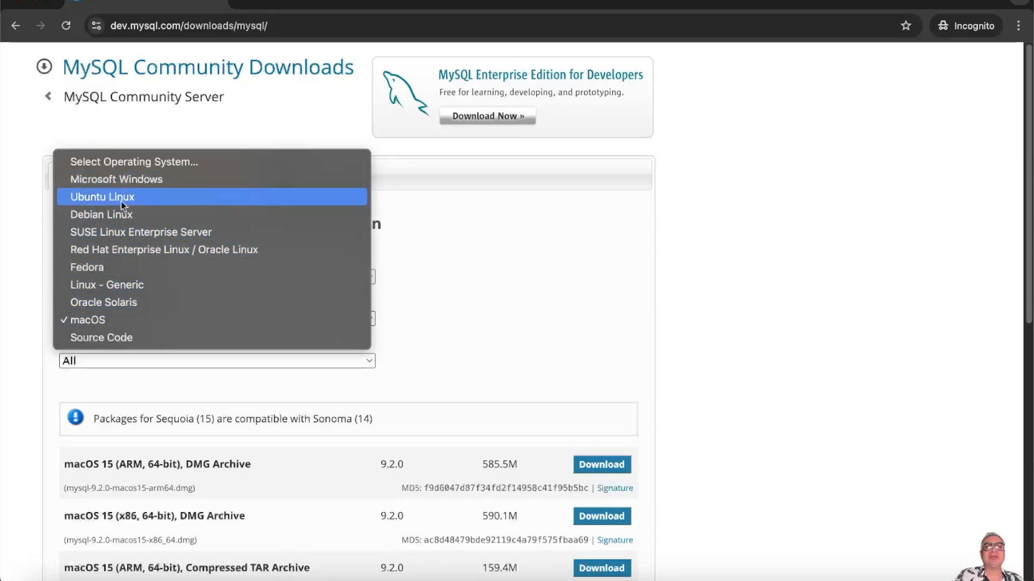
left_click(106, 318)
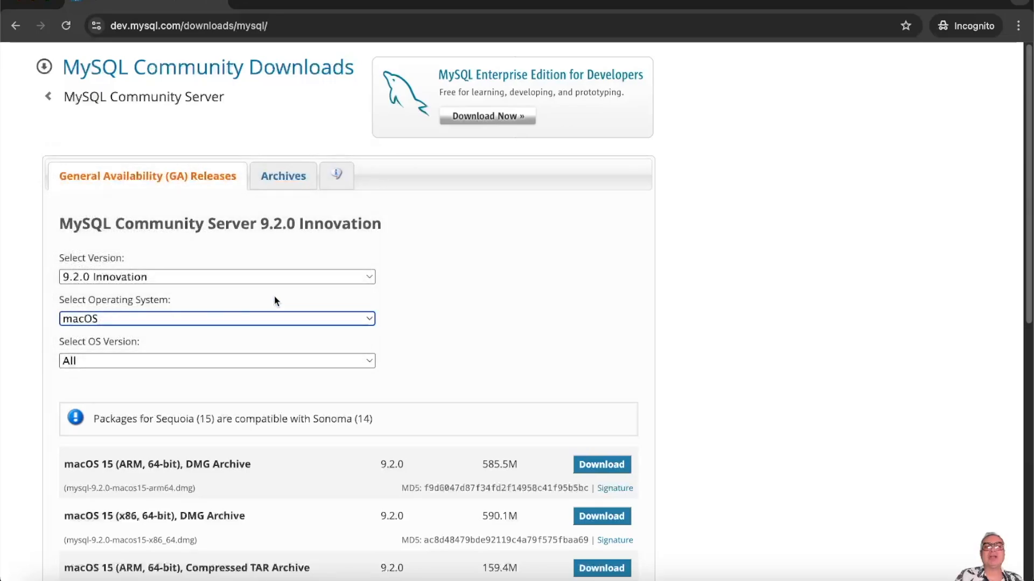
- Filter the 9.2.0 downloads to macOS 15 (ARM, 64-bit) and scroll through the DMG and TAR packages
left_click(369, 362)
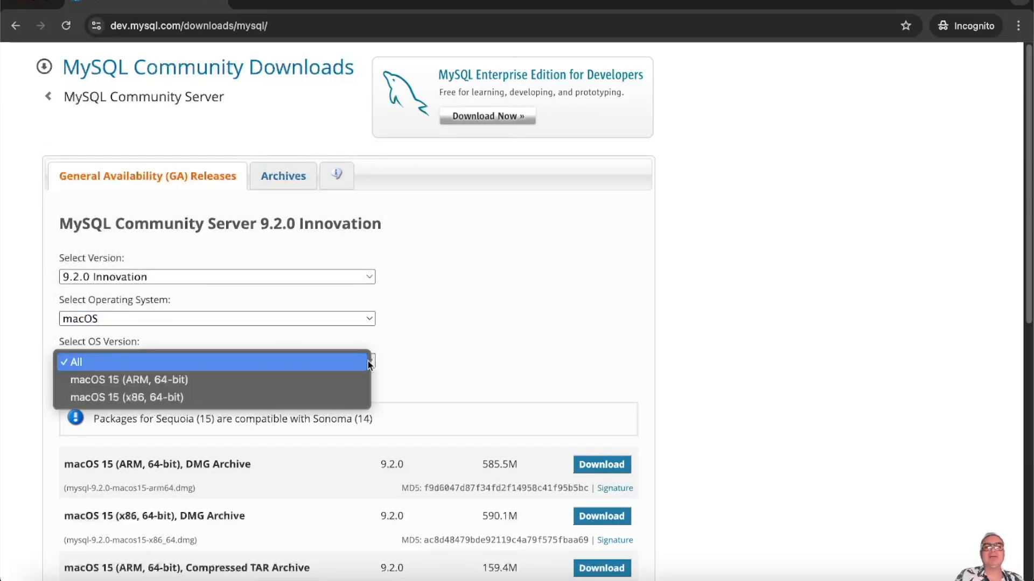
left_click(182, 380)
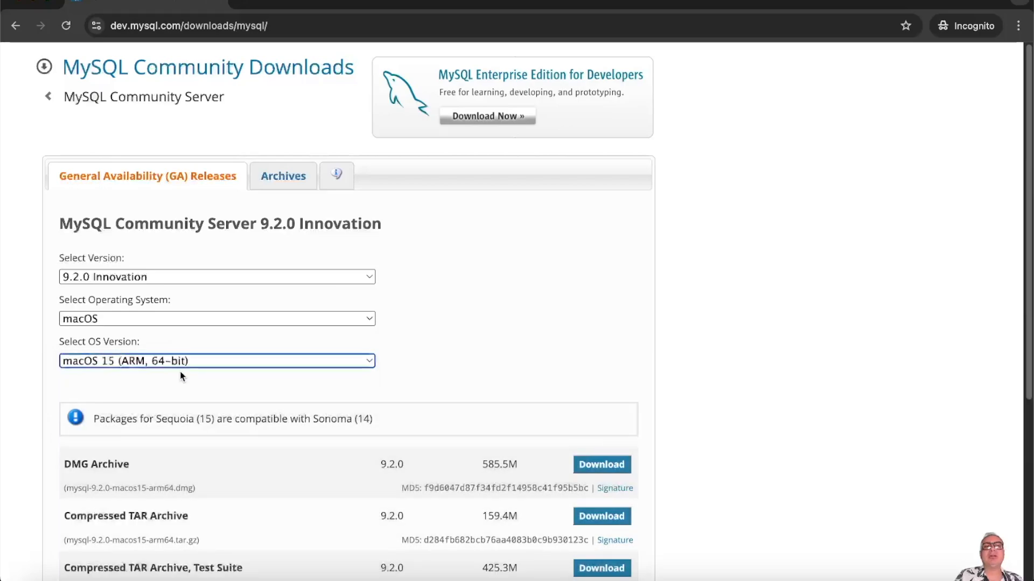
scroll(736, 324, "down", 5)
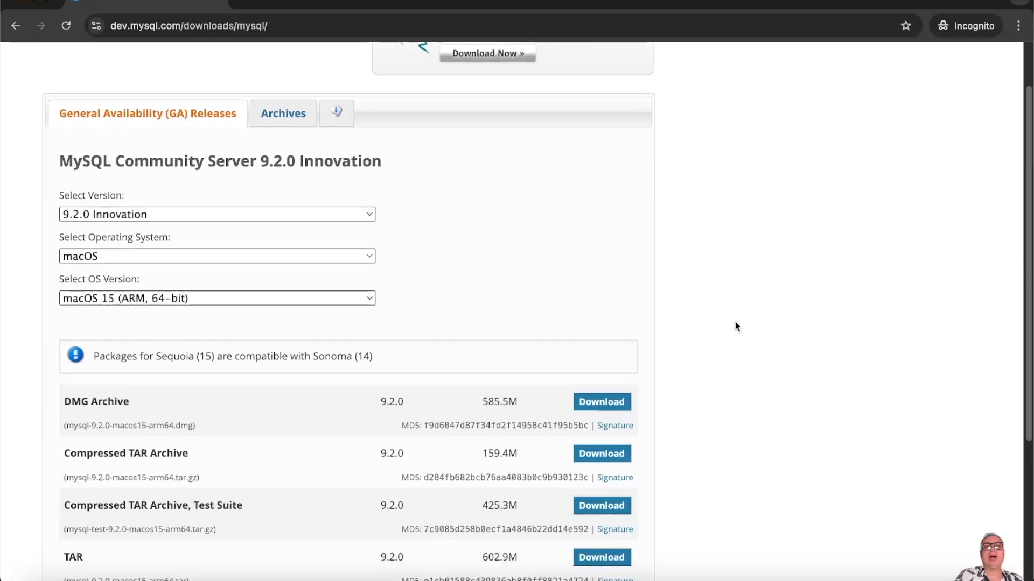
scroll(736, 326, "down", 2)
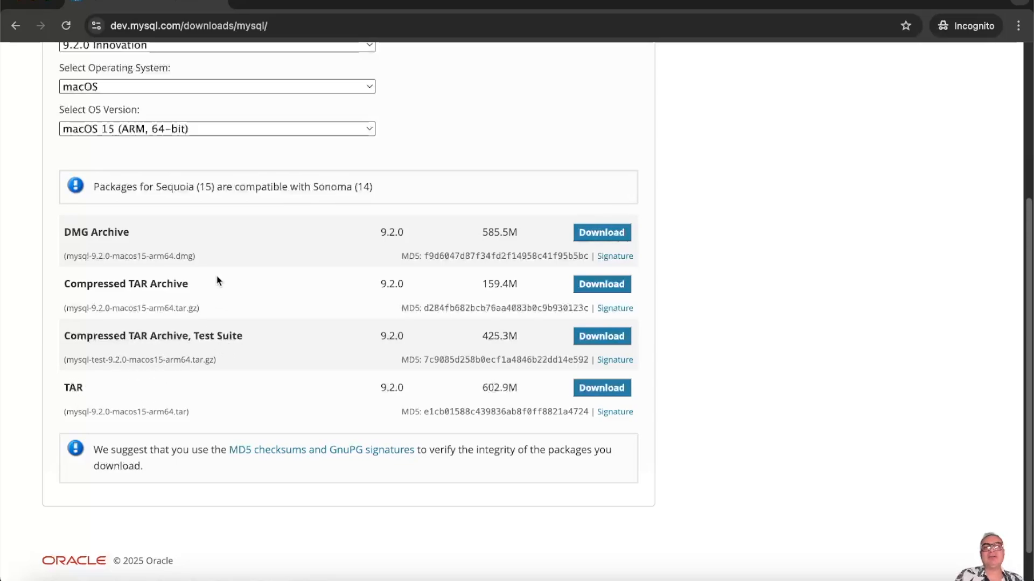
- Download the 9.2.0 macOS 15 ARM DMG Archive into Downloads without an Oracle login
left_click(601, 233)
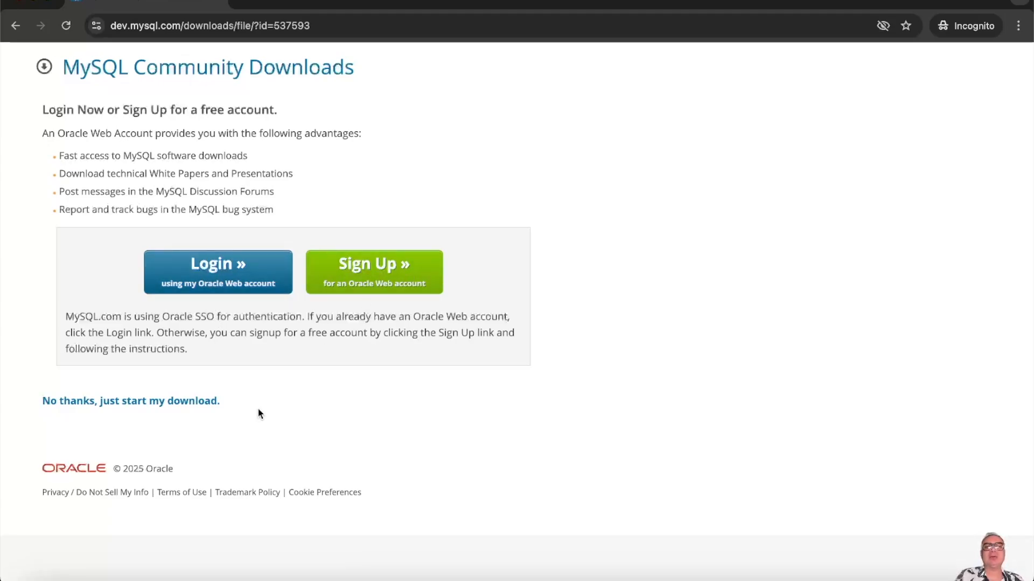
left_click(156, 407)
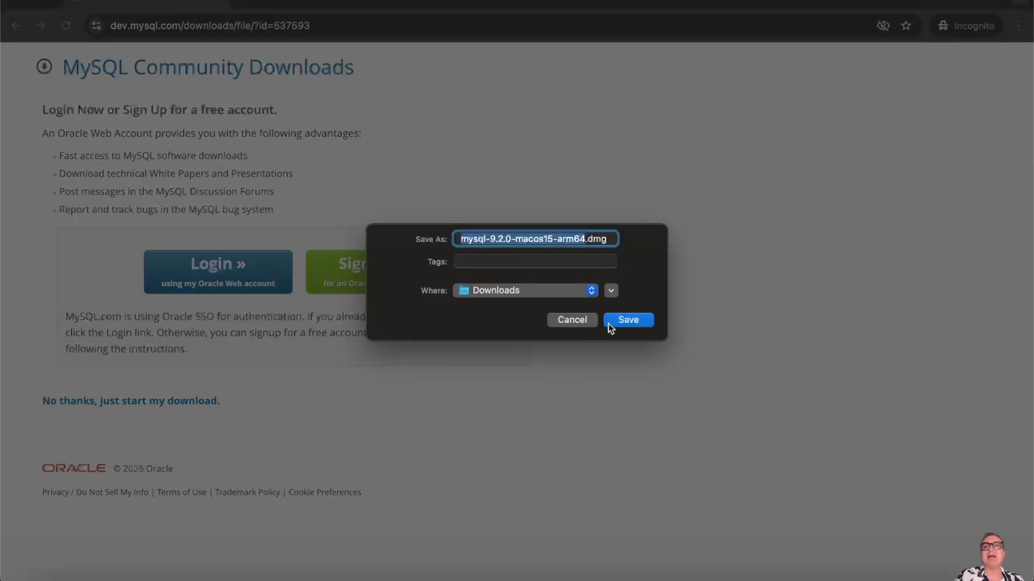
left_click(639, 321)
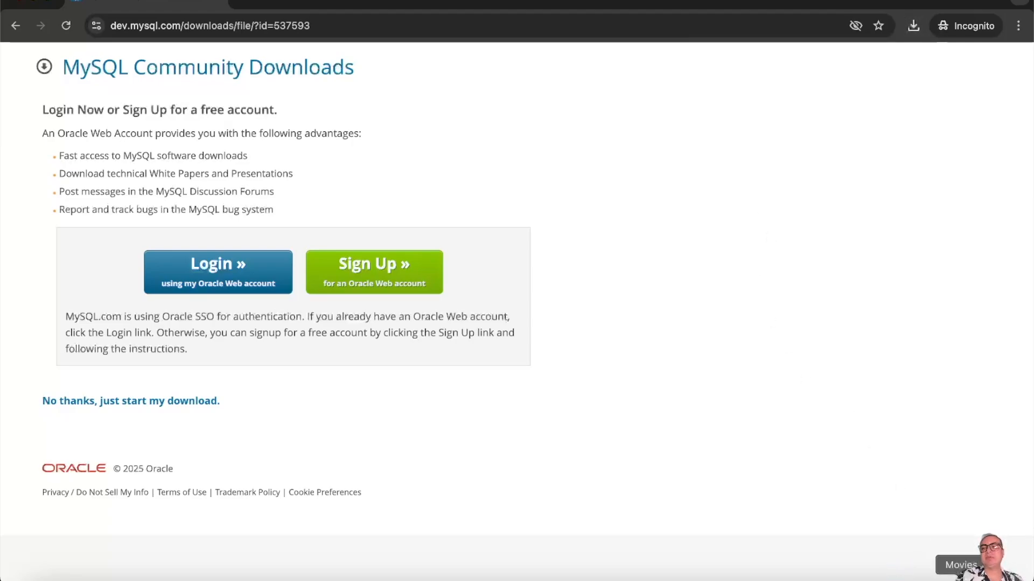
- Reveal the downloaded dmg in Finder, mount it and select mysql-9.2.0-macos15-arm64.pkg
left_click(915, 26)
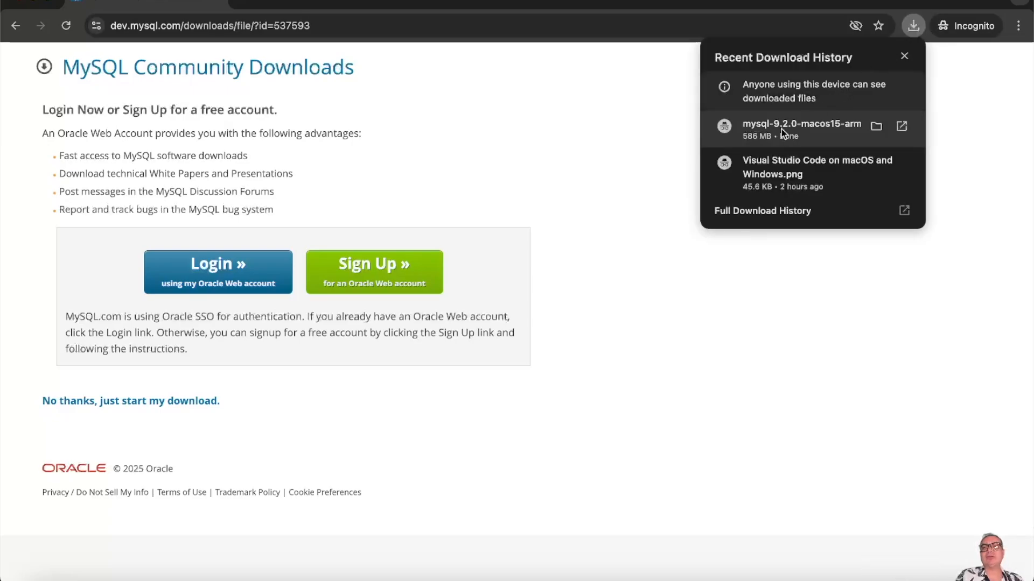
left_click(875, 128)
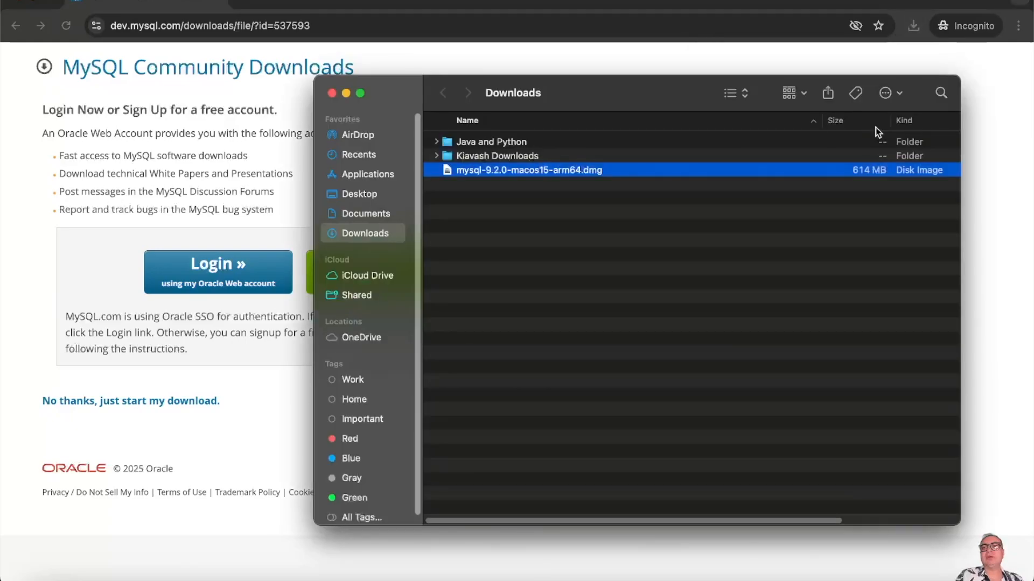
left_click(533, 192)
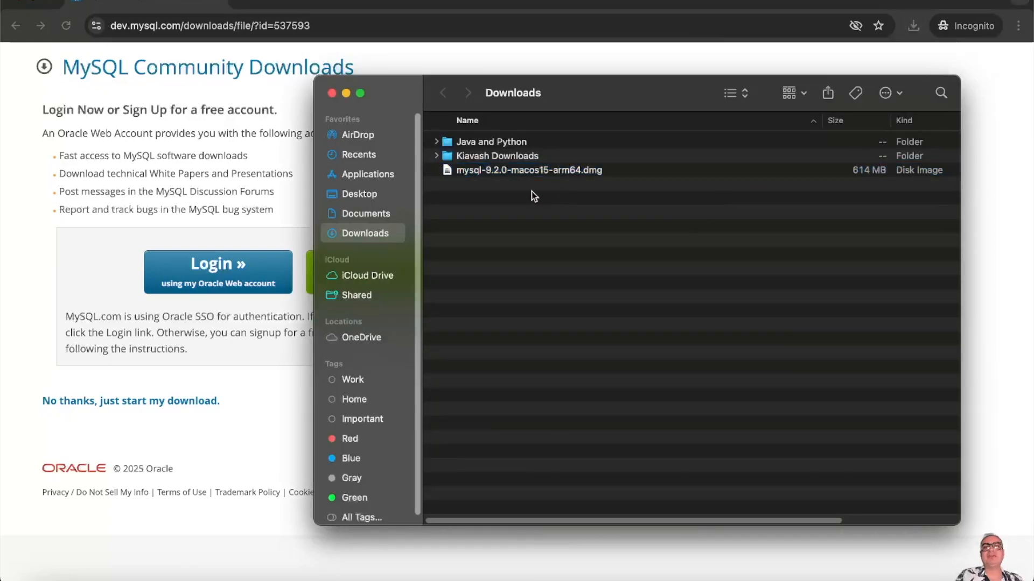
left_click(490, 178)
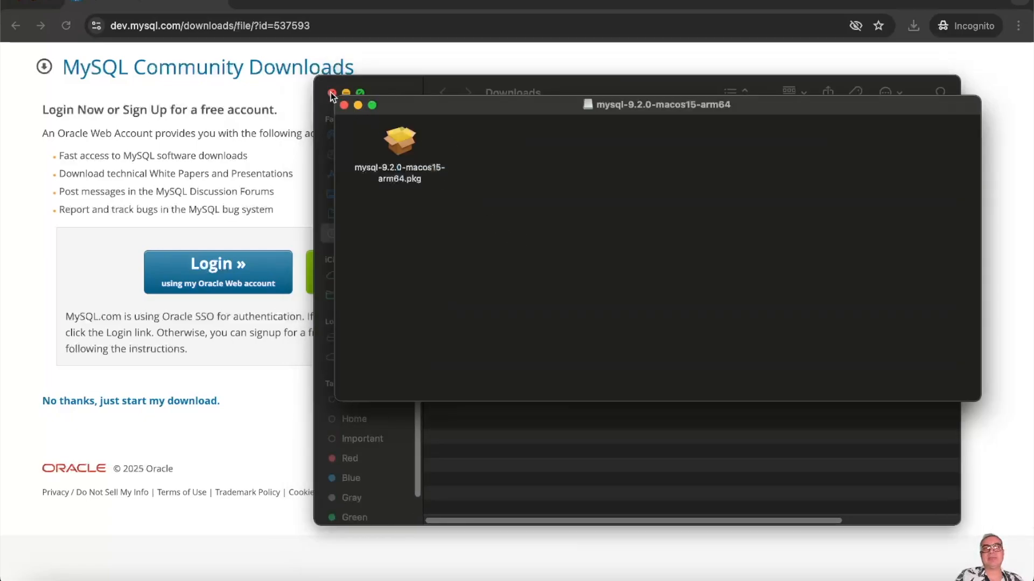
left_click(332, 93)
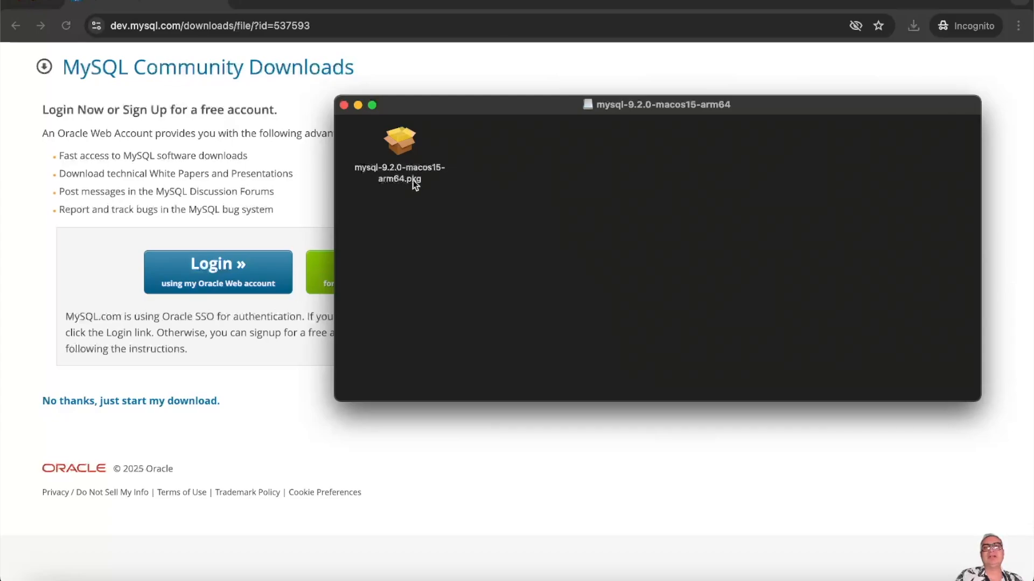
left_click(402, 163)
- Launch the MySQL 9.2.0-community installer, allow its check, and agree to the GPL licence
double_click(403, 165)
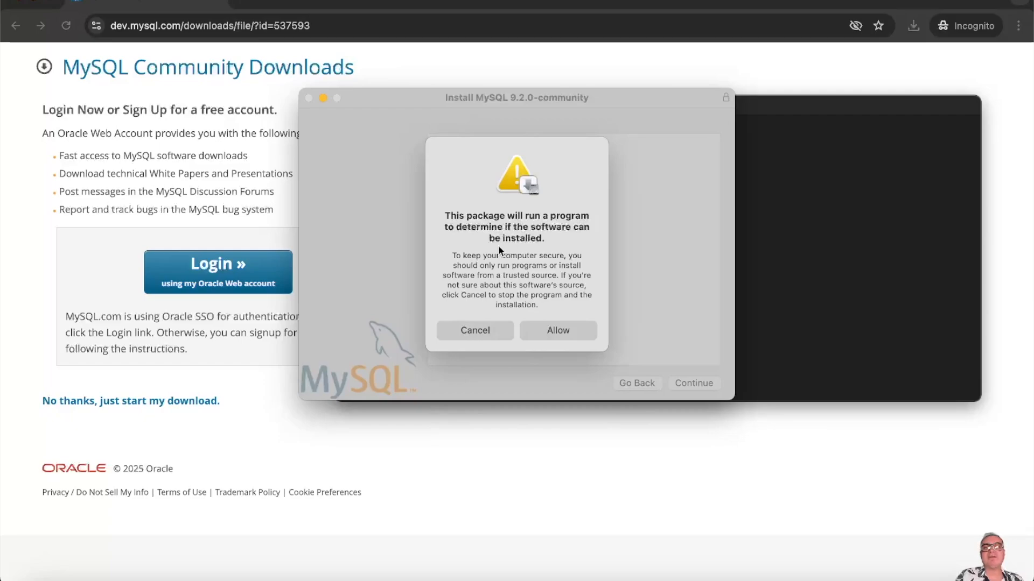
left_click(547, 331)
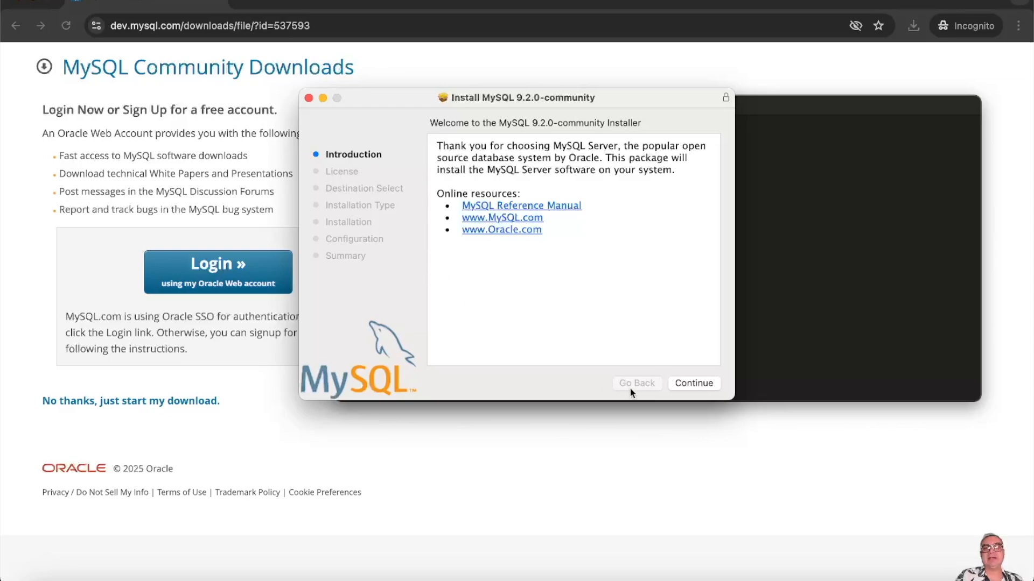
left_click(693, 384)
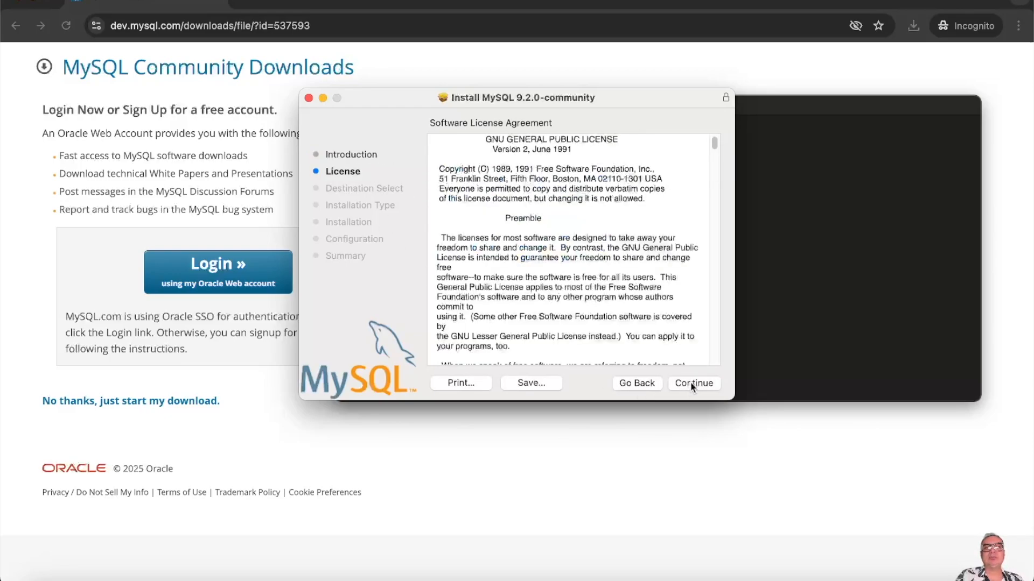
left_click_drag(714, 143, 723, 315)
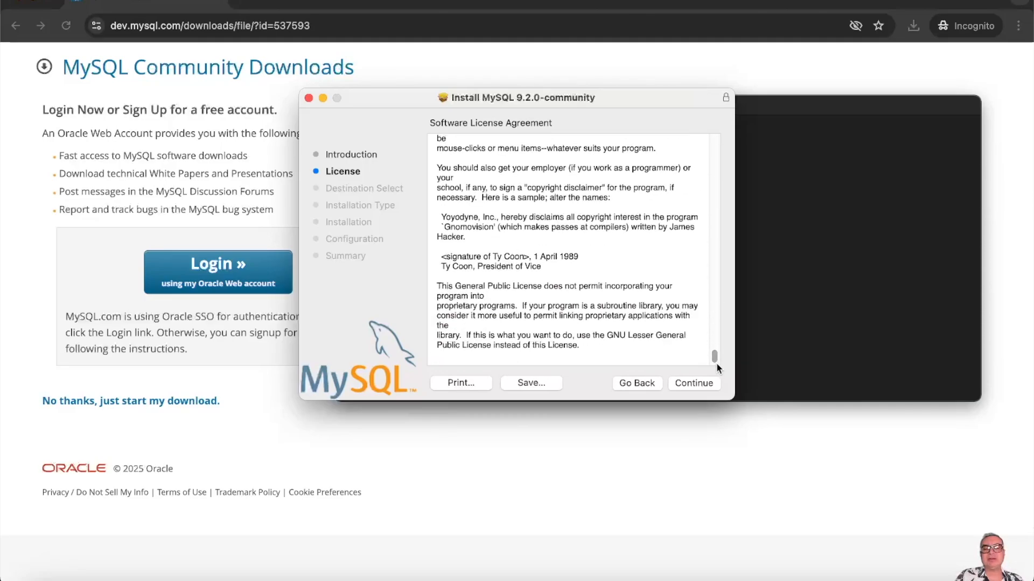
left_click(693, 383)
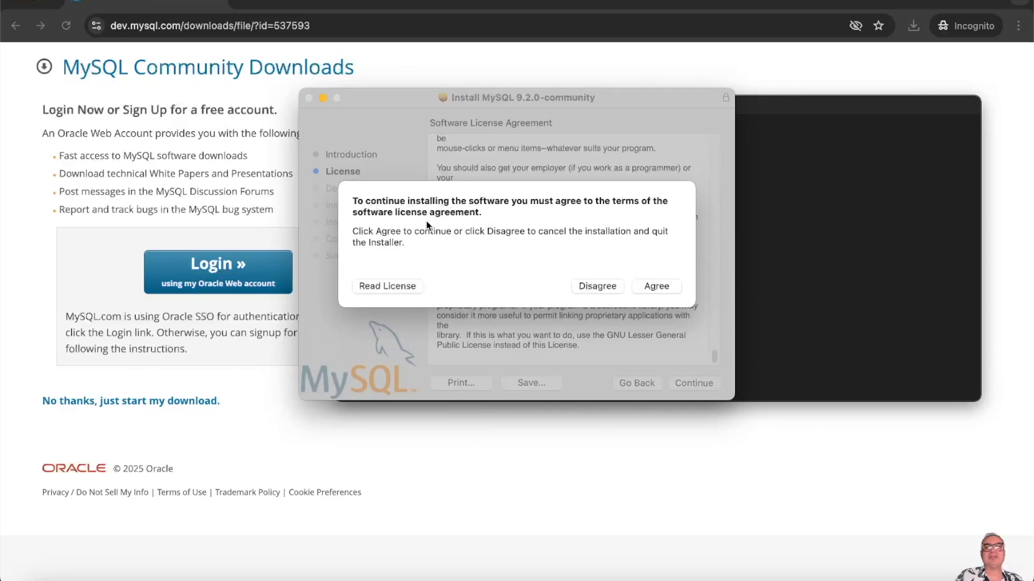
left_click(655, 286)
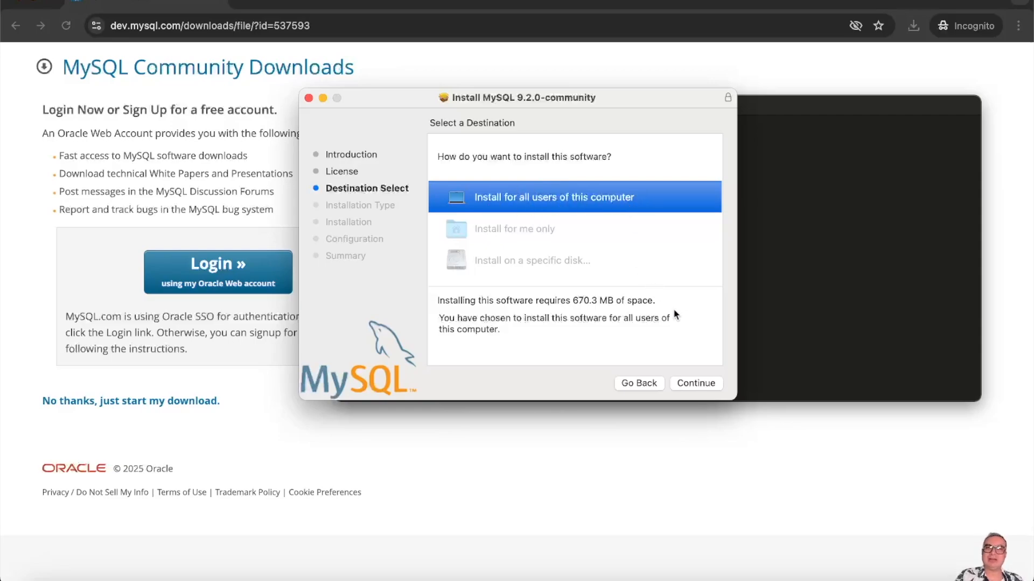
- Run the standard installation for all users, approving it with the macOS admin password
left_click(694, 383)
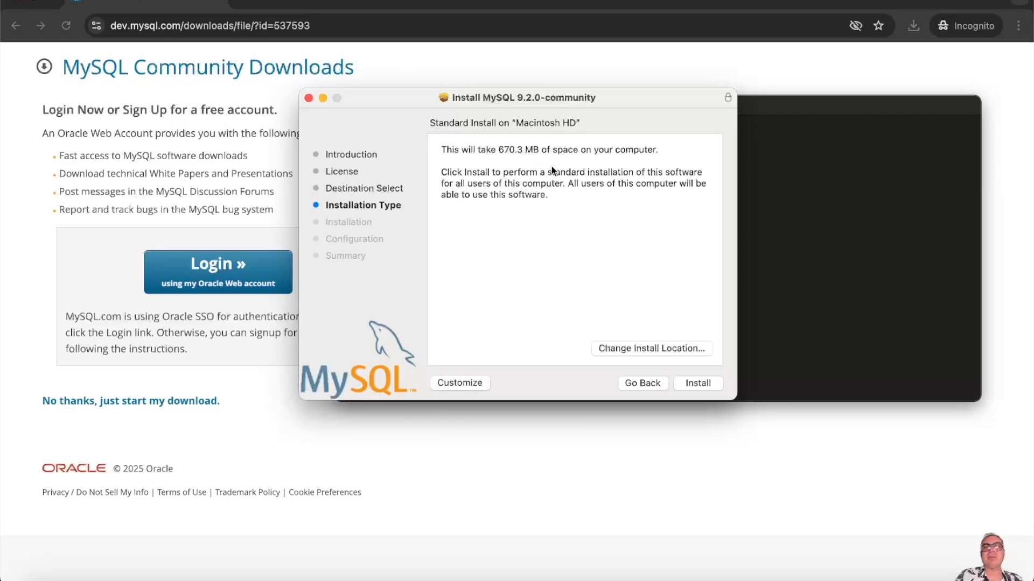
left_click(694, 382)
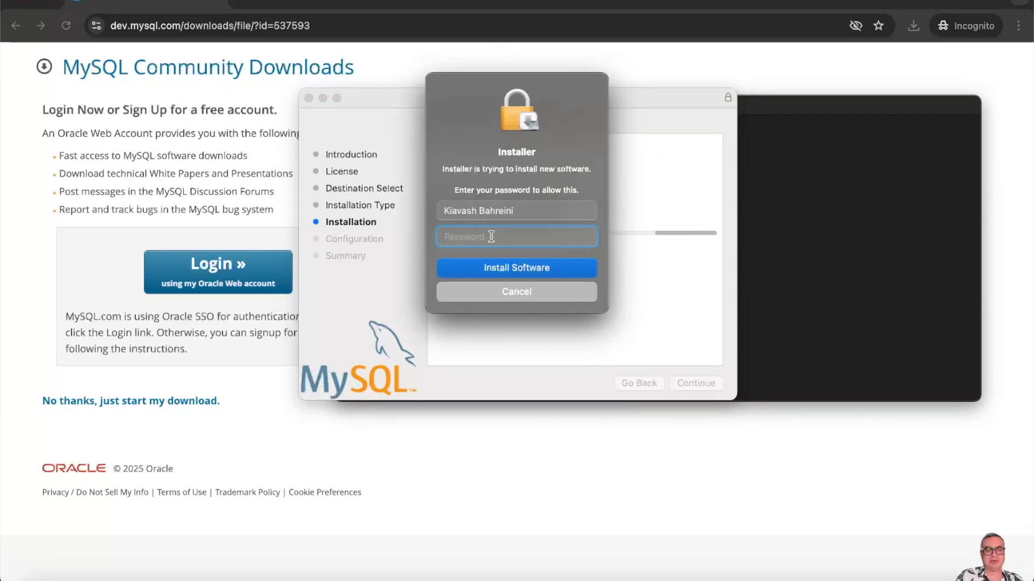
type("•••••••")
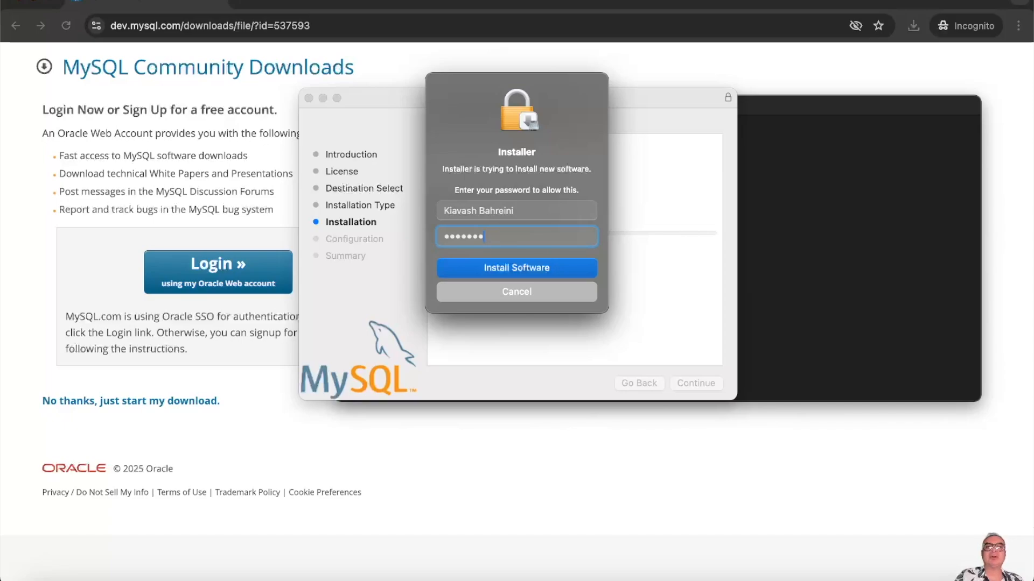
left_click(511, 266)
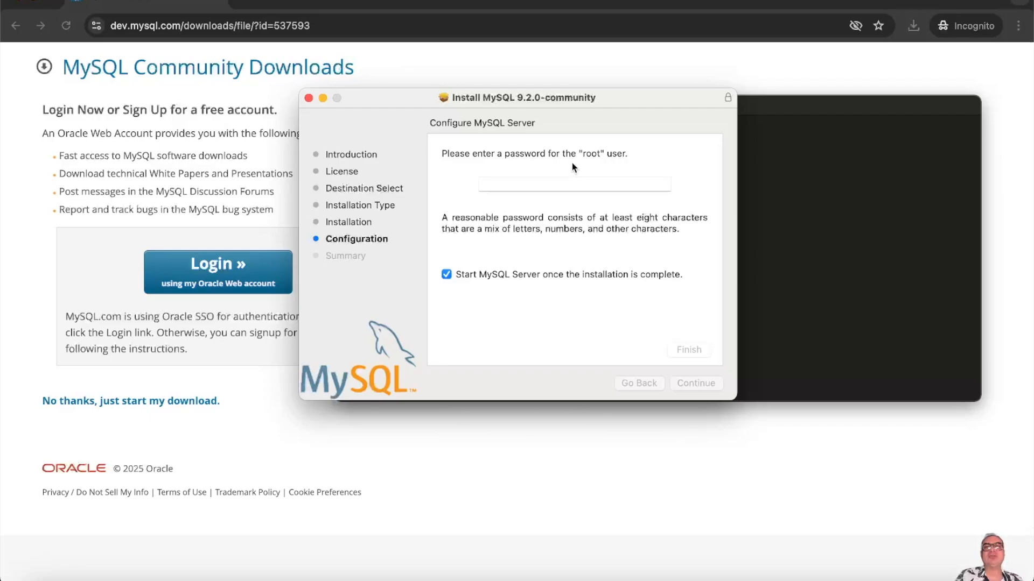
- Replace the too-short root password entry with an eight-character password, keeping server auto-start on
left_click(523, 184)
type("••••")
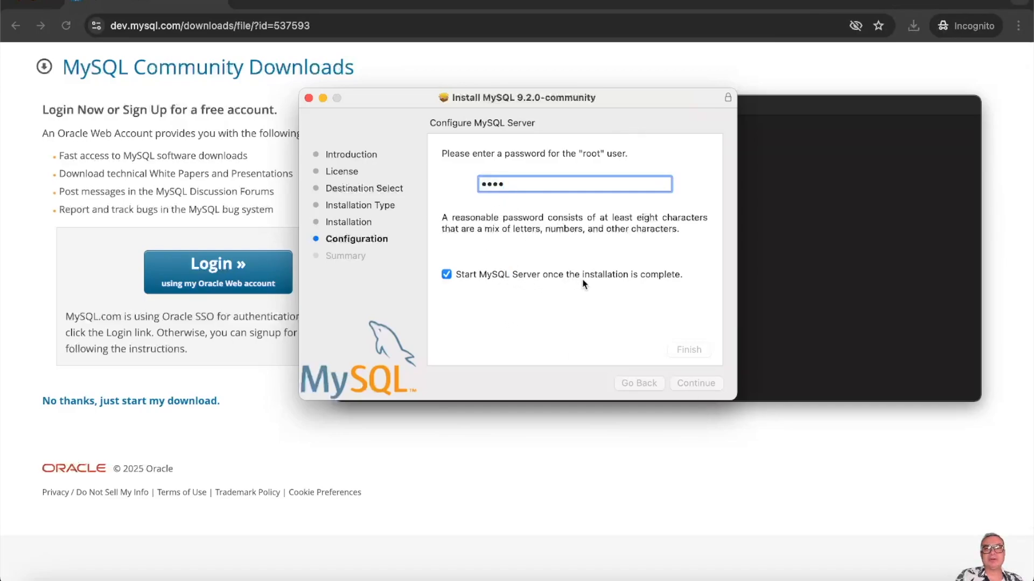
key("super+a")
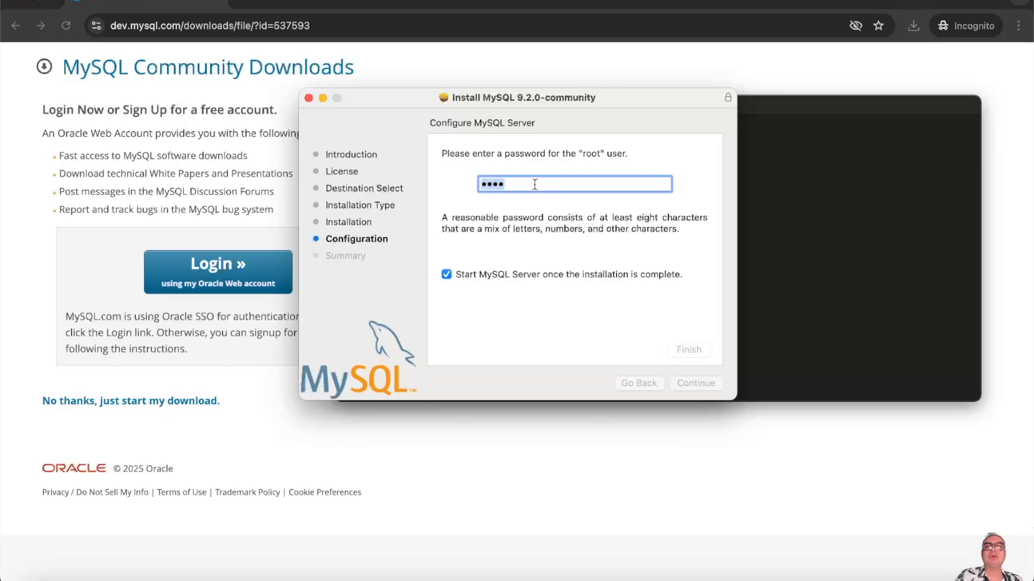
key("BackSpace")
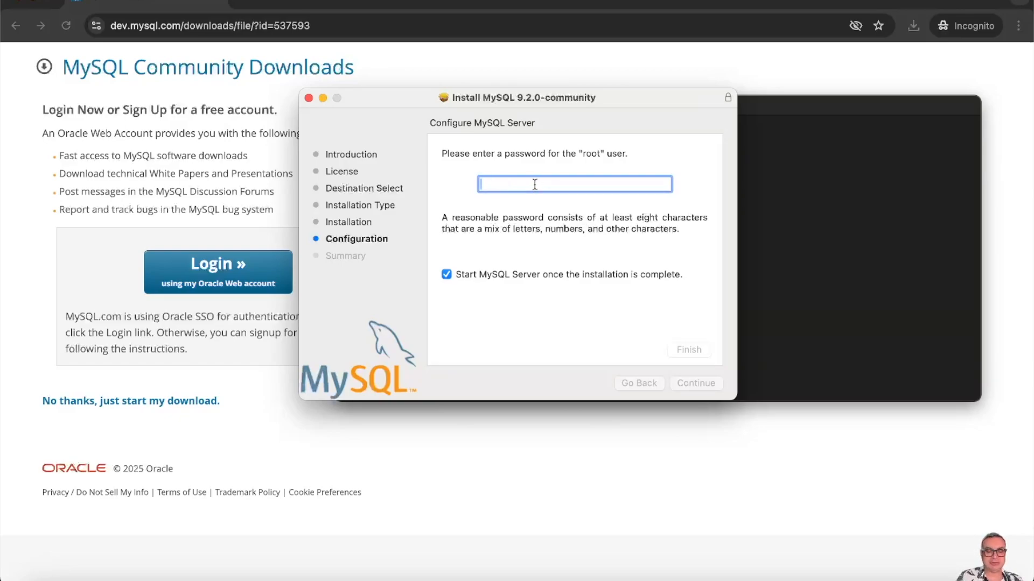
type("••••")
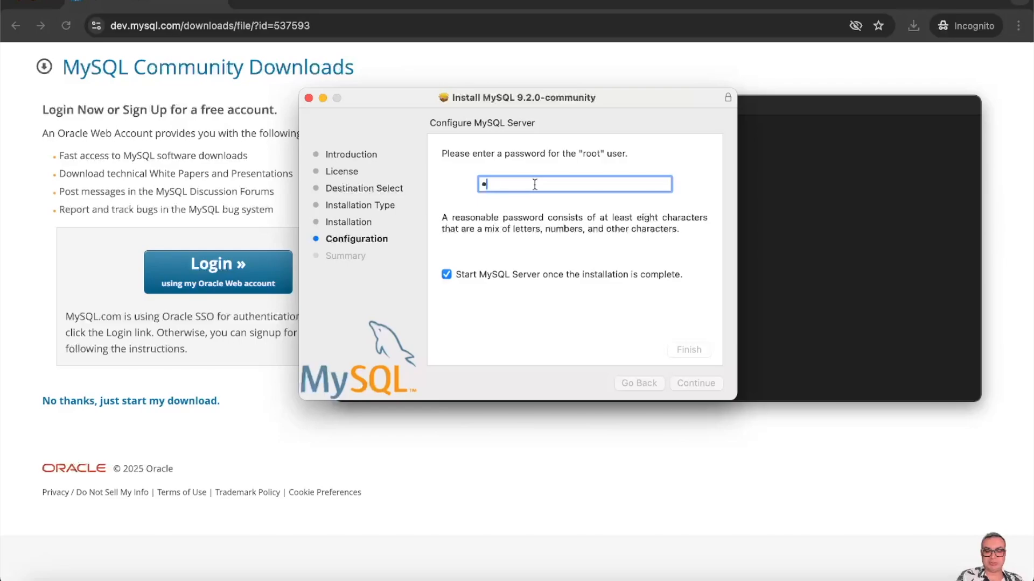
type("••••")
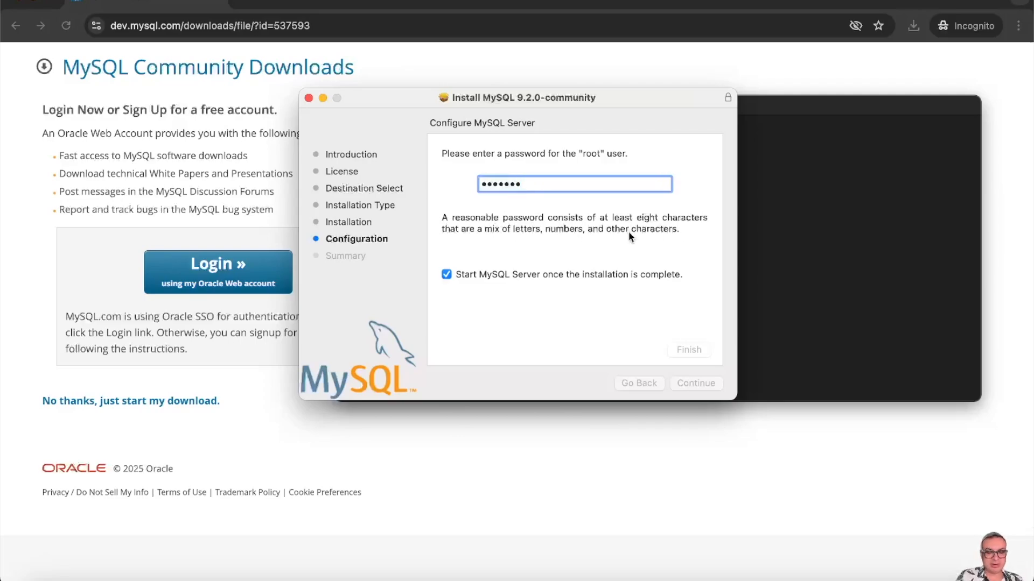
type("•")
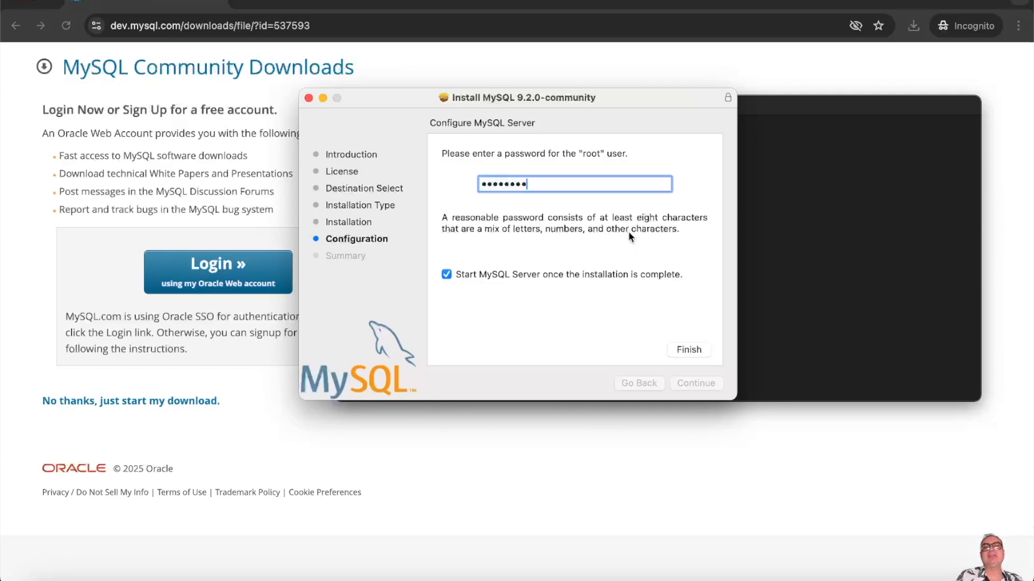
- Finish the MySQL configuration, authorise it with the admin password and close the summary
left_click(688, 348)
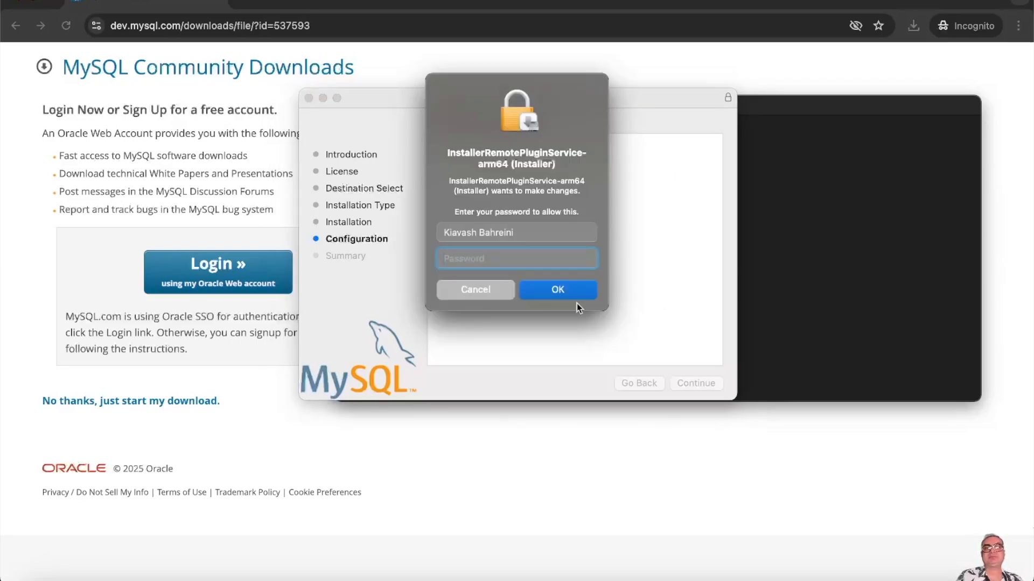
type("•••••••")
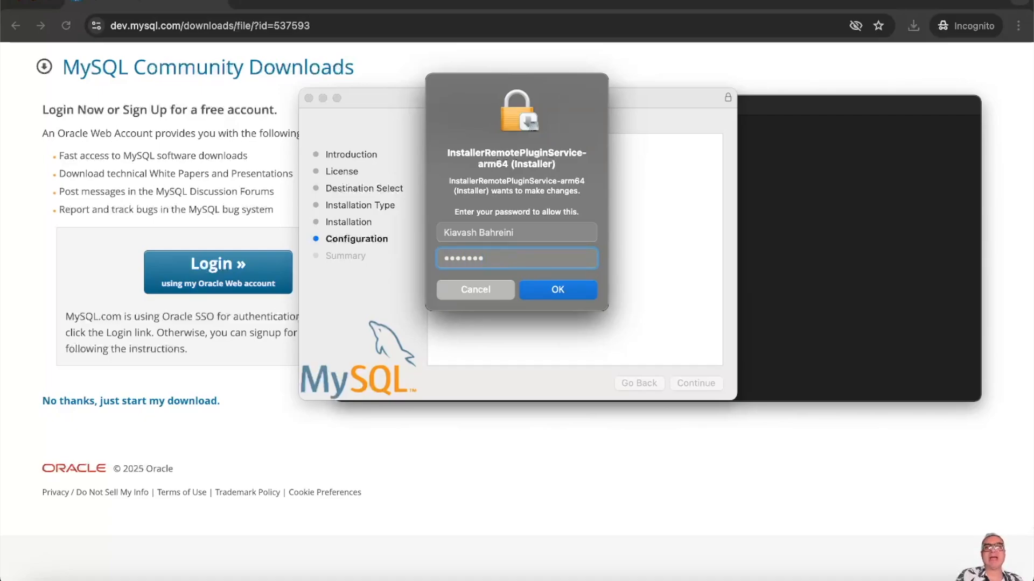
left_click(556, 289)
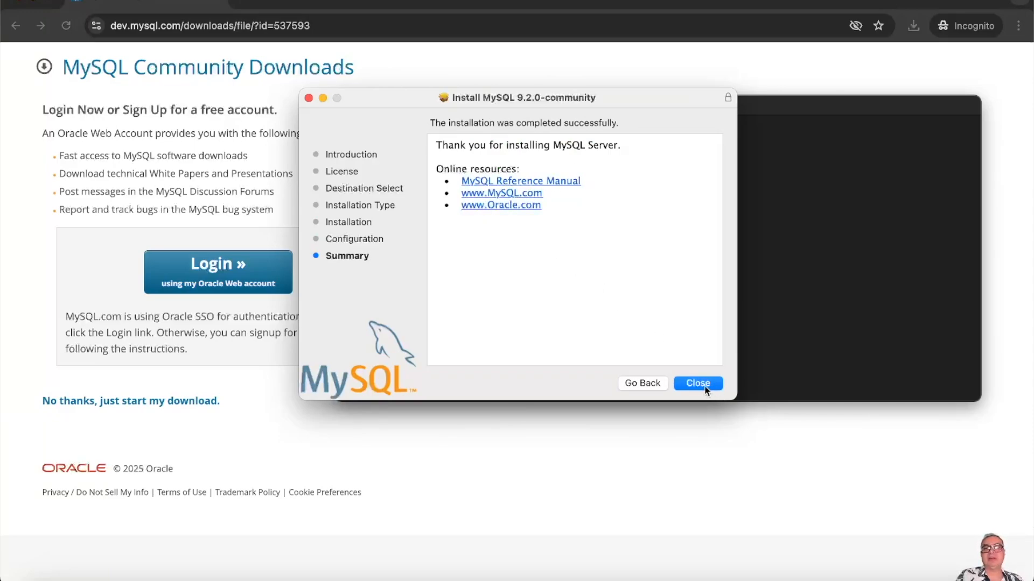
left_click(706, 386)
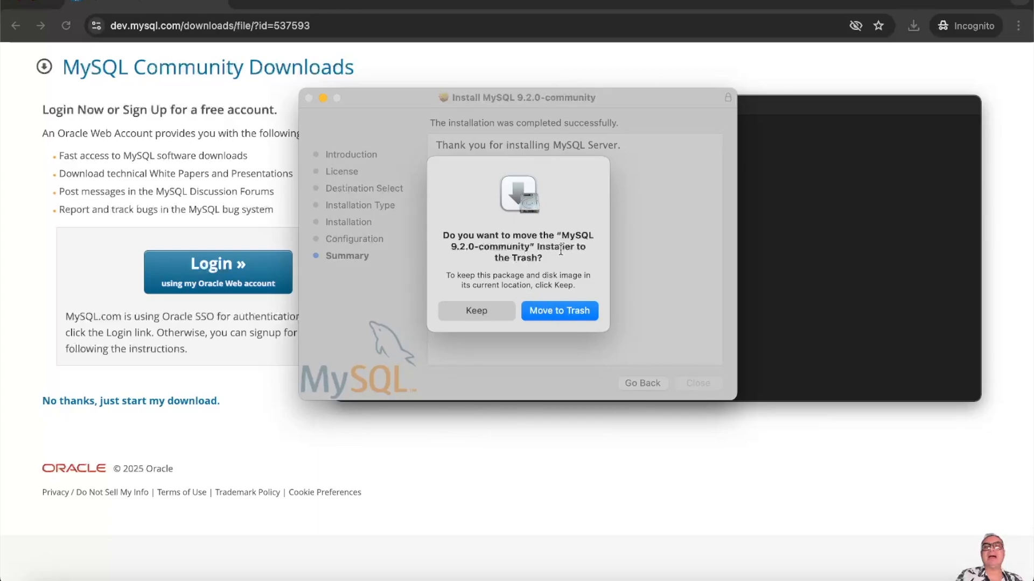
- Answer the Move to Trash prompt and close the installer and MySQL package windows
left_click(557, 313)
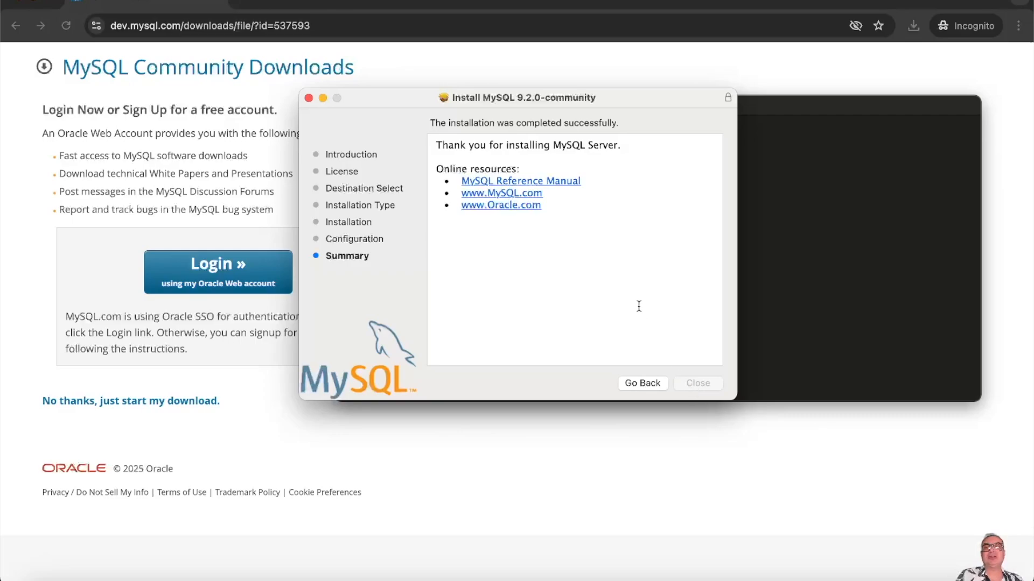
left_click(308, 98)
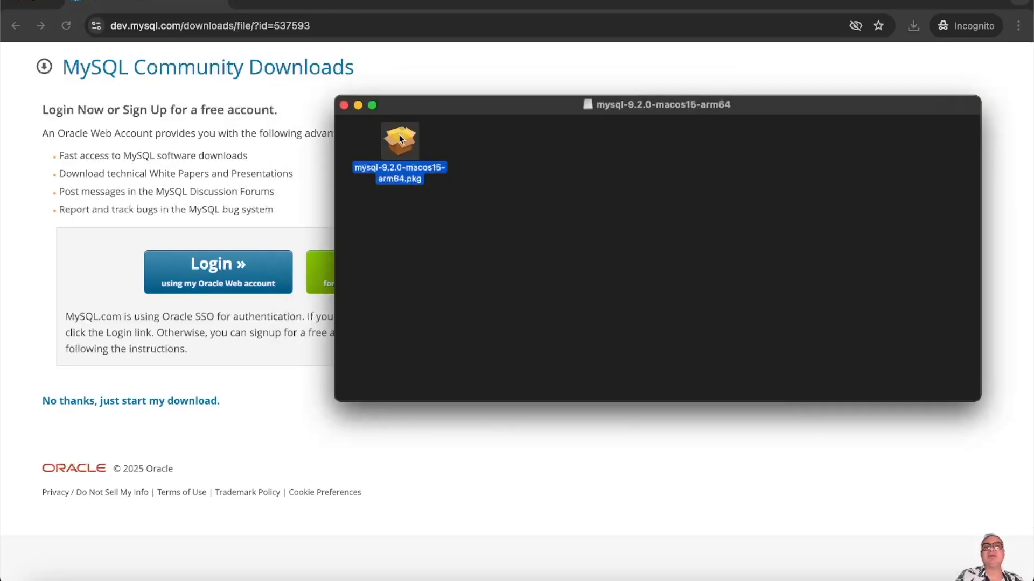
left_click(343, 105)
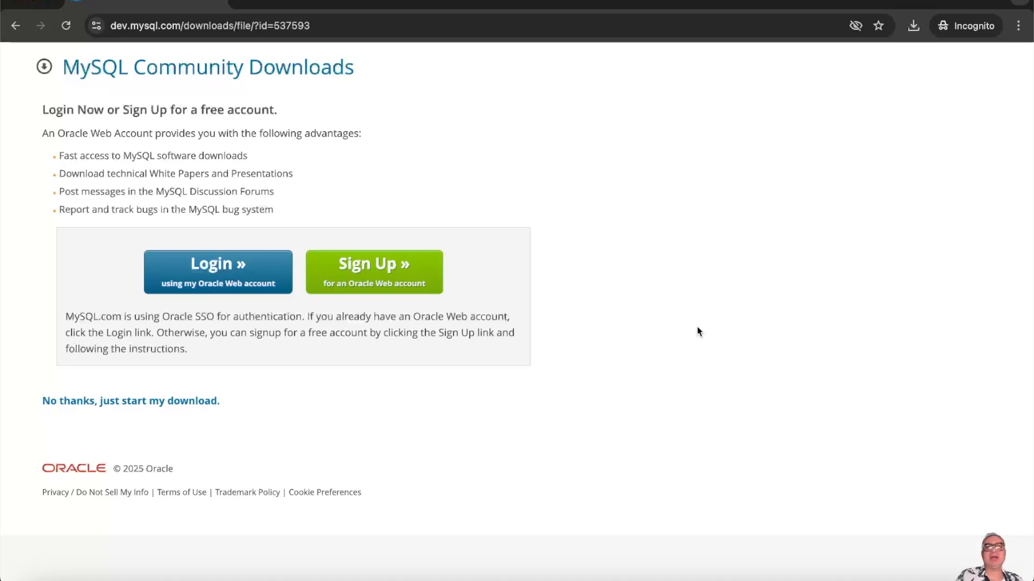
left_click(269, 27)
- Search 'mysql', open the MySQL Workbench downloads and filter to macOS (ARM, 64-bit)
type("mysql")
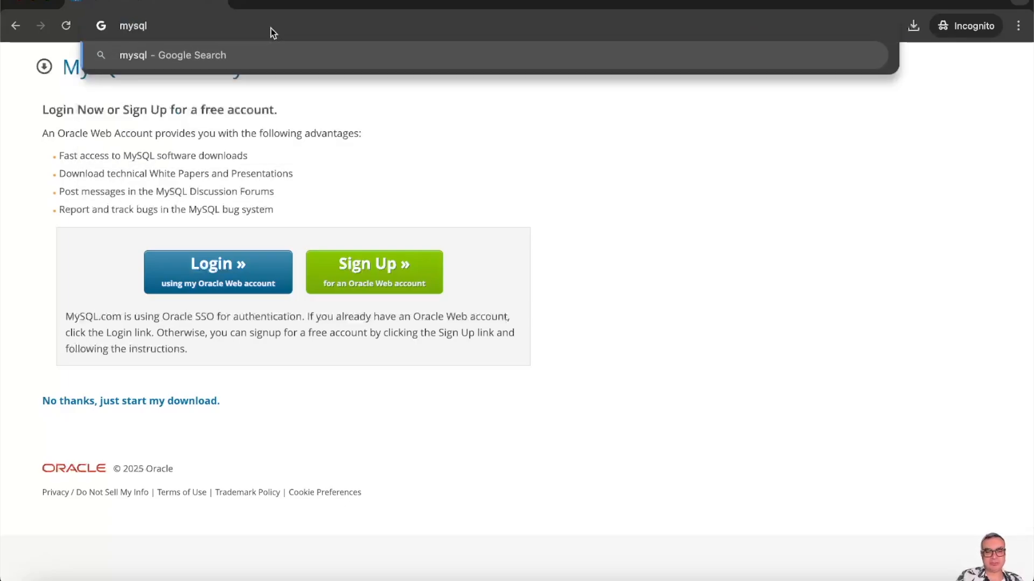
key("Return")
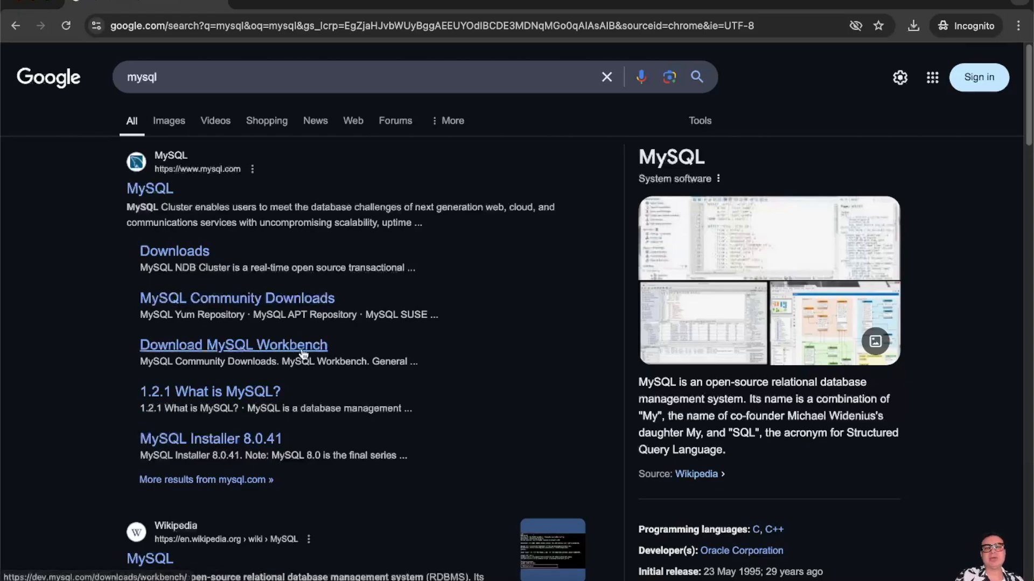
left_click(272, 351)
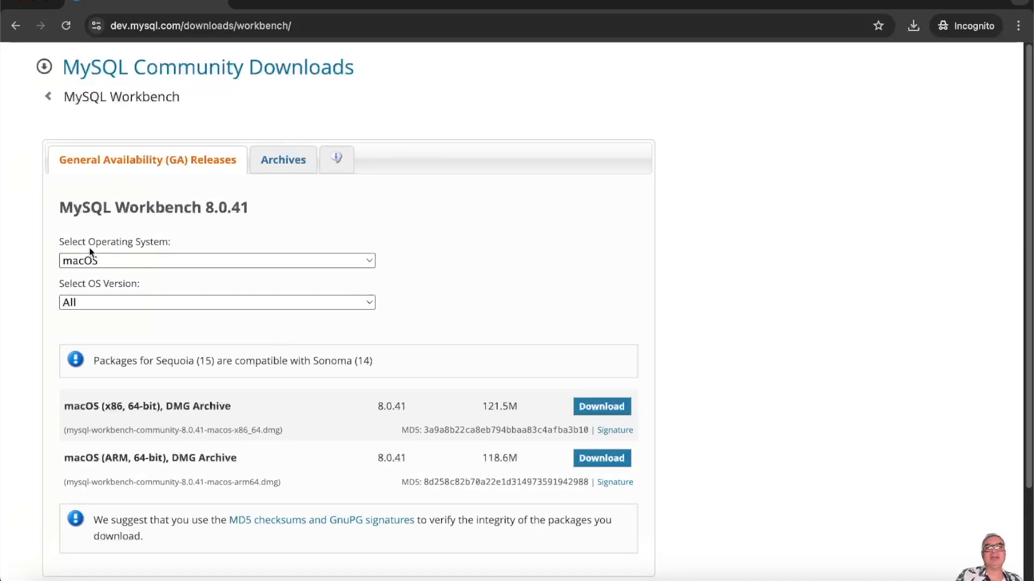
left_click(369, 263)
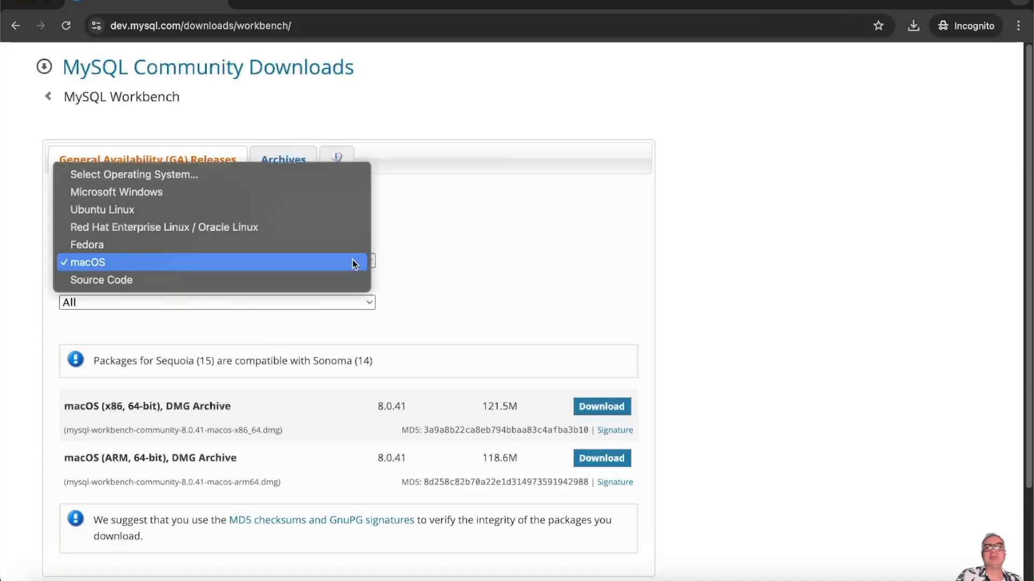
left_click(105, 261)
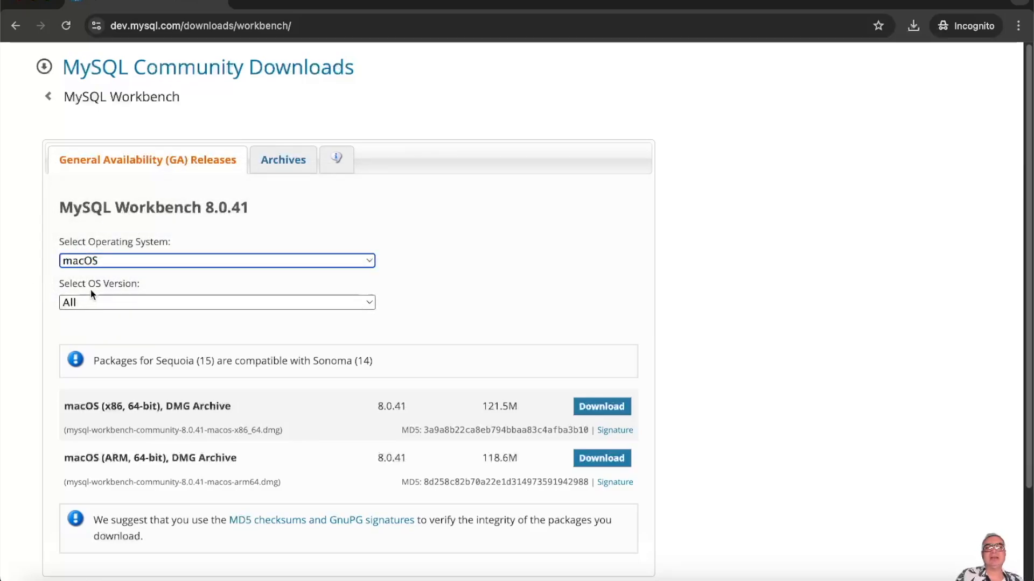
left_click(367, 305)
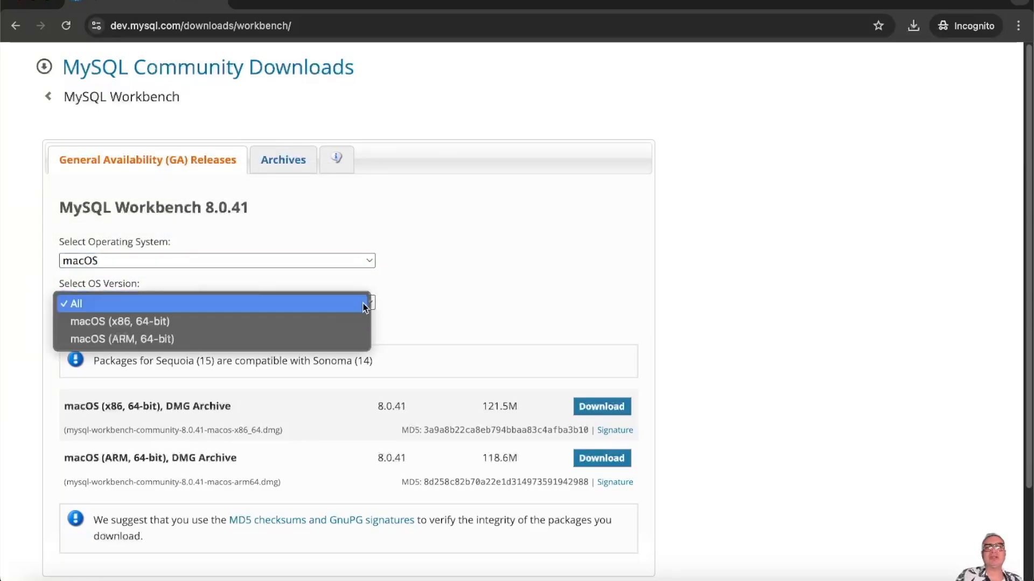
left_click(143, 340)
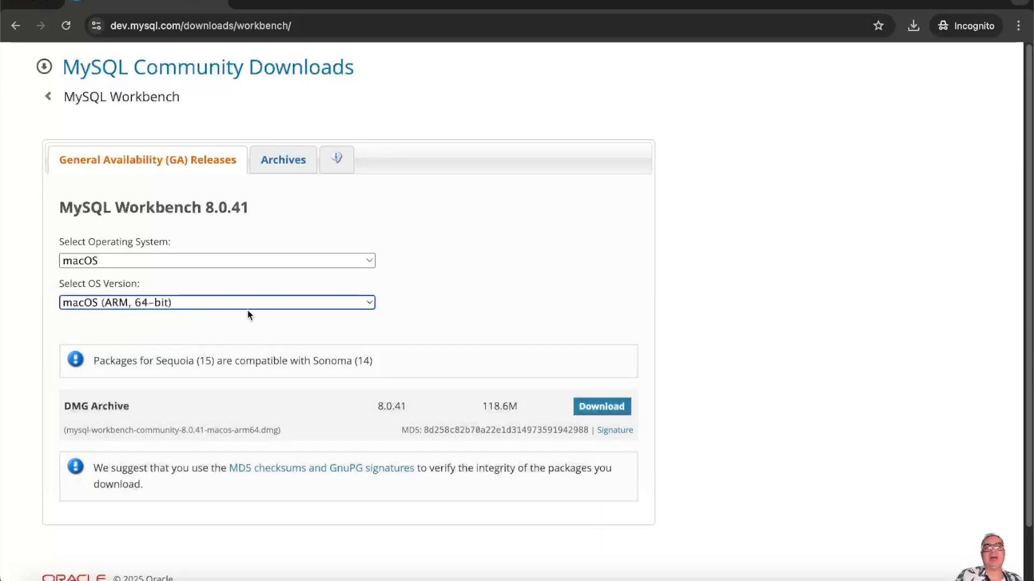
- Download mysql-workbench-community-8.0.41-macos-arm64.dmg into Downloads without logging in, then view download history
left_click(817, 288)
scroll(808, 309, "down", 2)
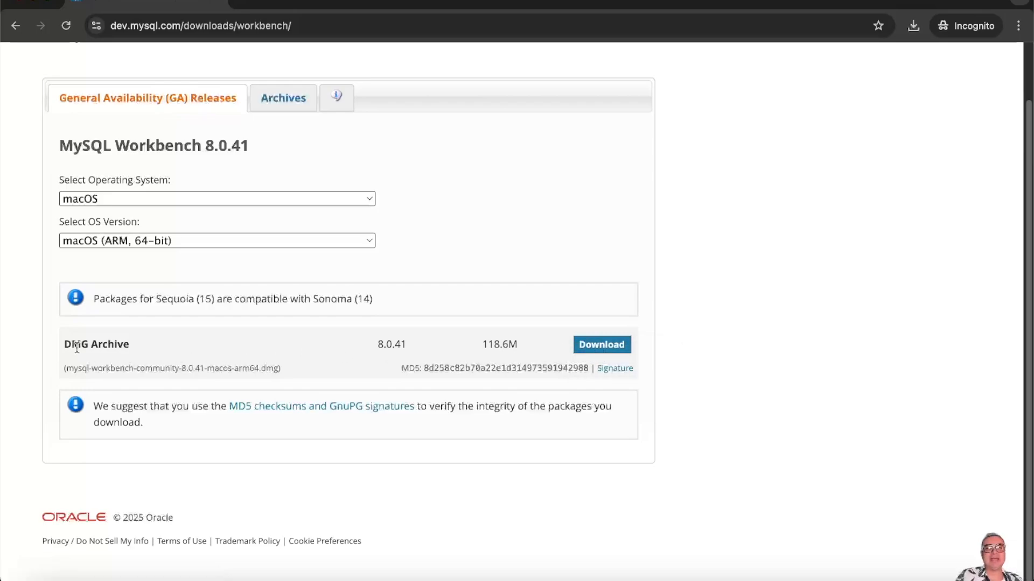
left_click(595, 348)
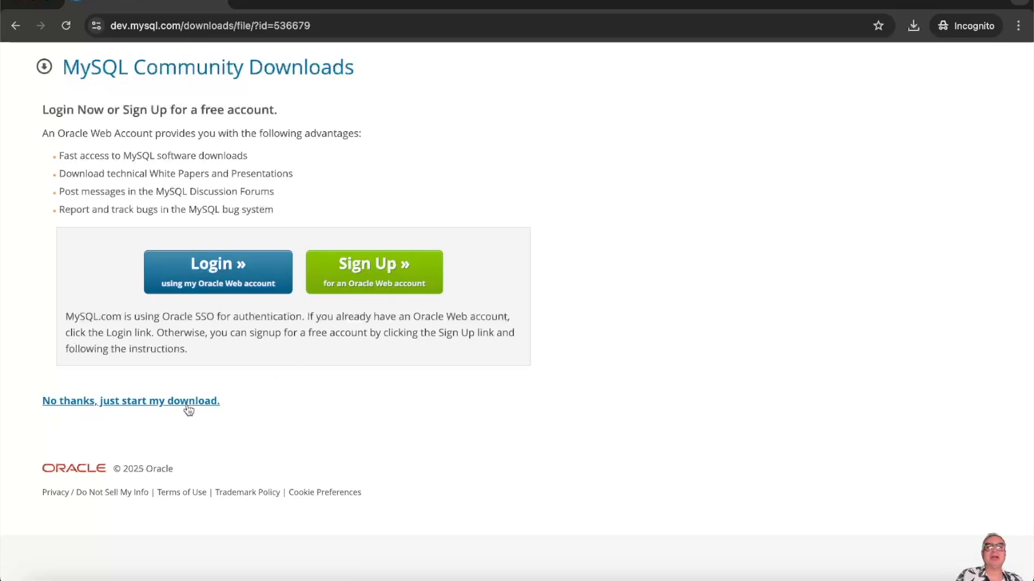
left_click(125, 408)
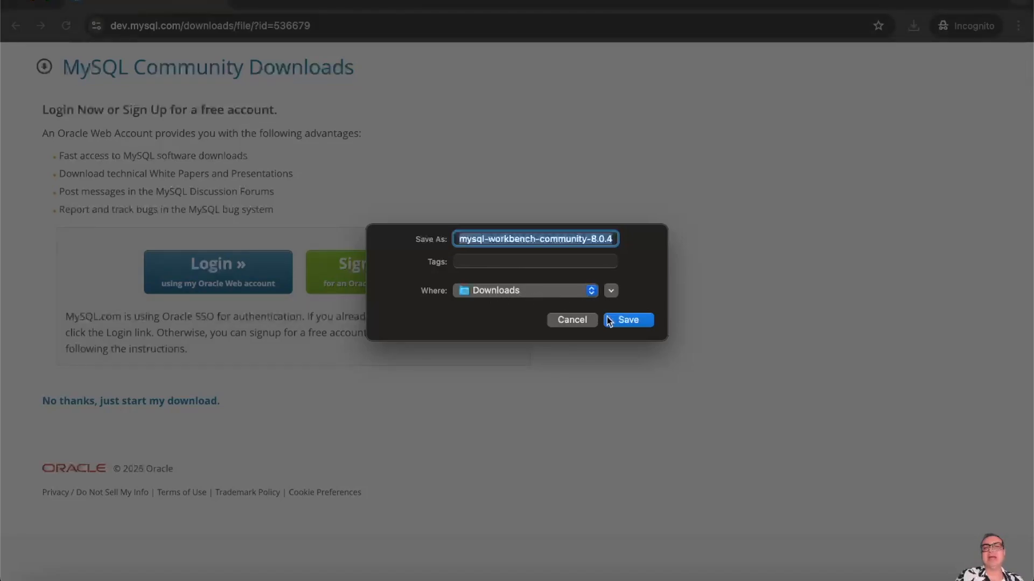
left_click(628, 320)
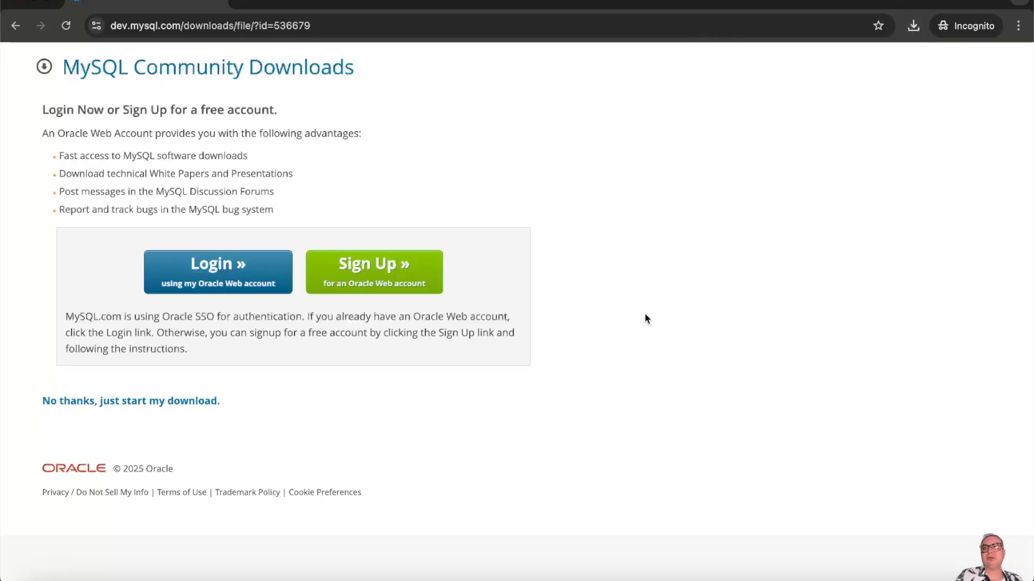
left_click(911, 28)
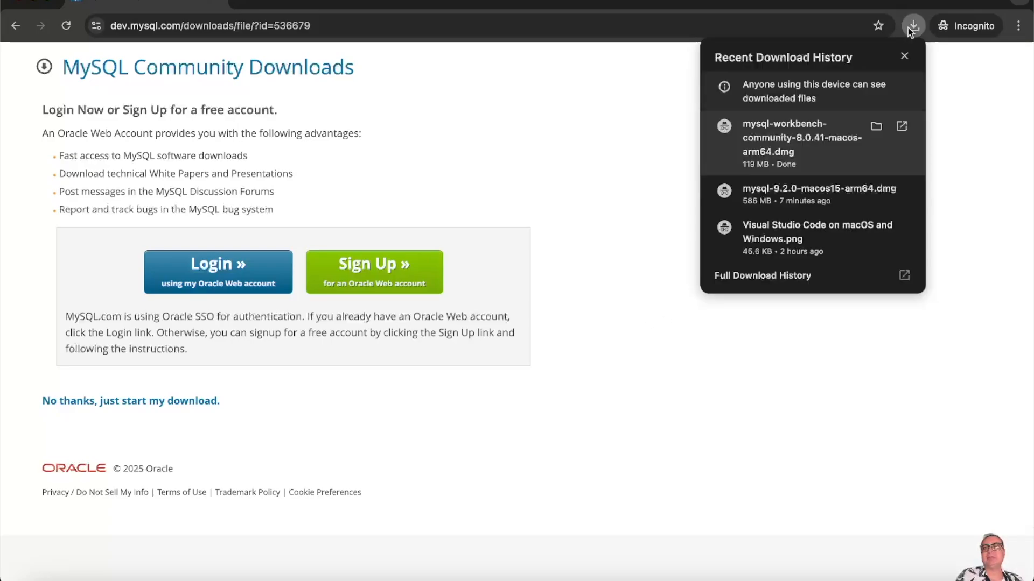
- Bring up the MySQL Workbench disk image window from the downloaded DMG
left_click(872, 128)
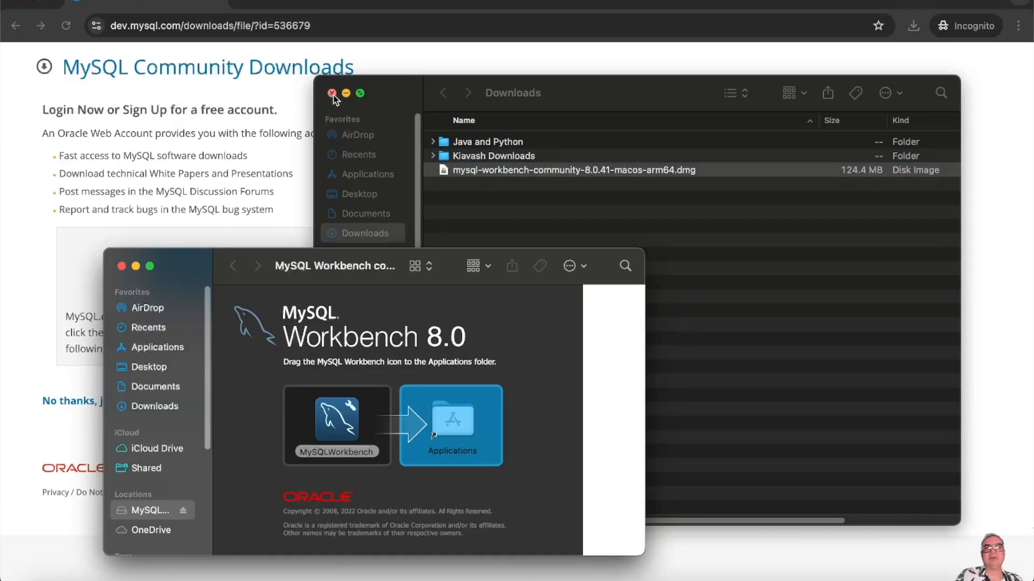
left_click(331, 94)
left_click_drag(351, 260, 455, 122)
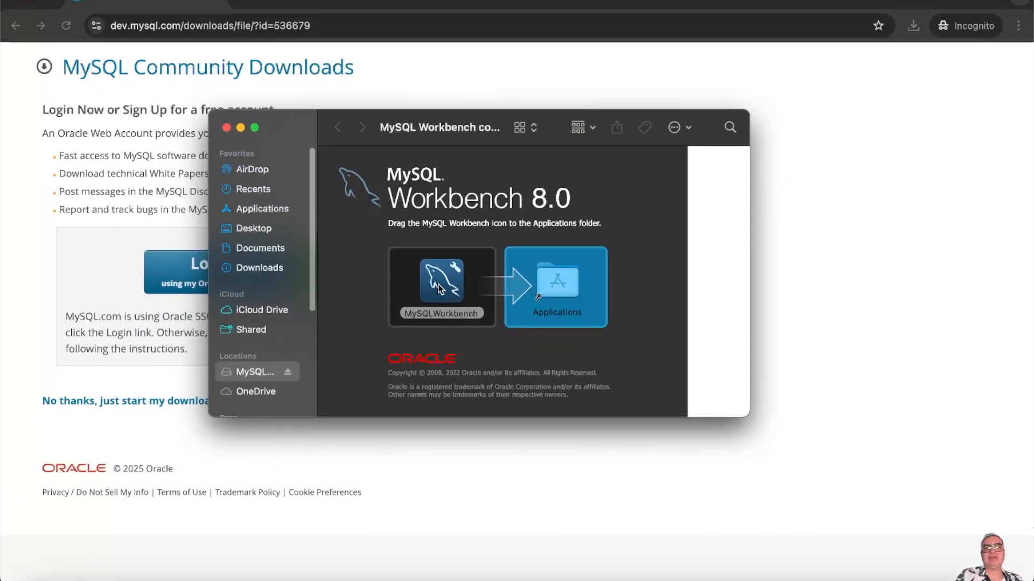
- Copy MySQLWorkbench into Applications and close the installer window
left_click_drag(438, 288, 547, 288)
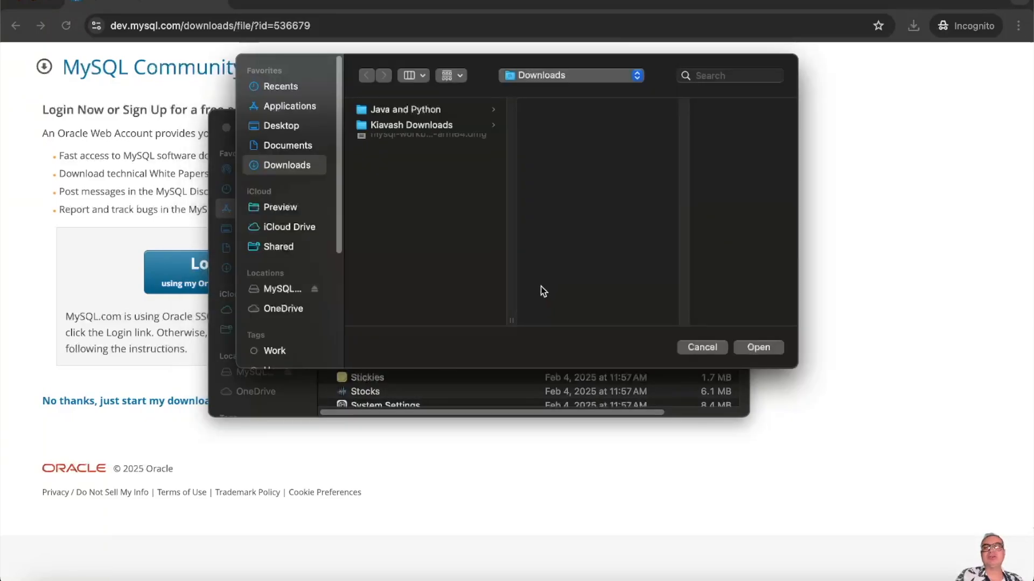
left_click(709, 347)
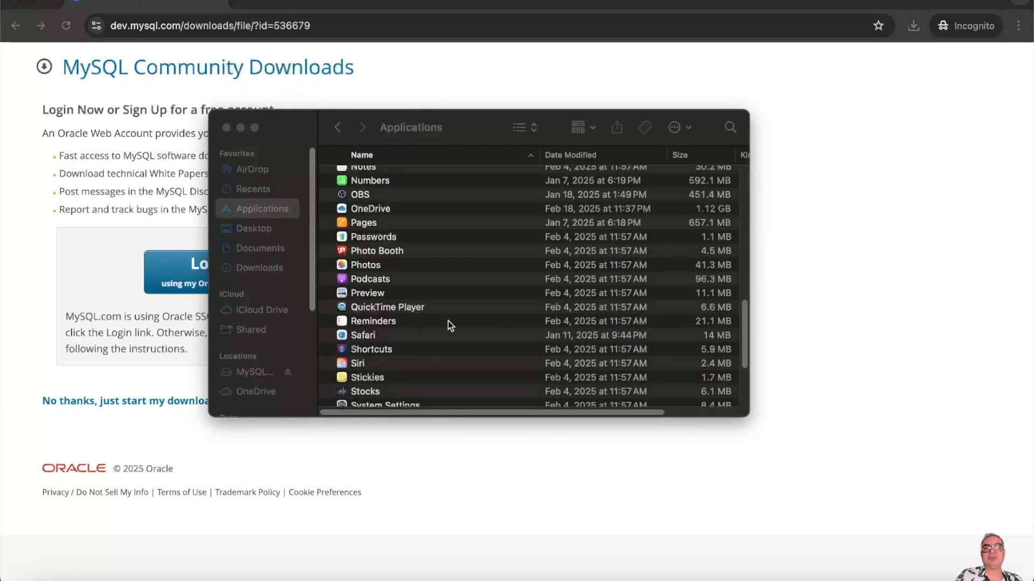
left_click(337, 127)
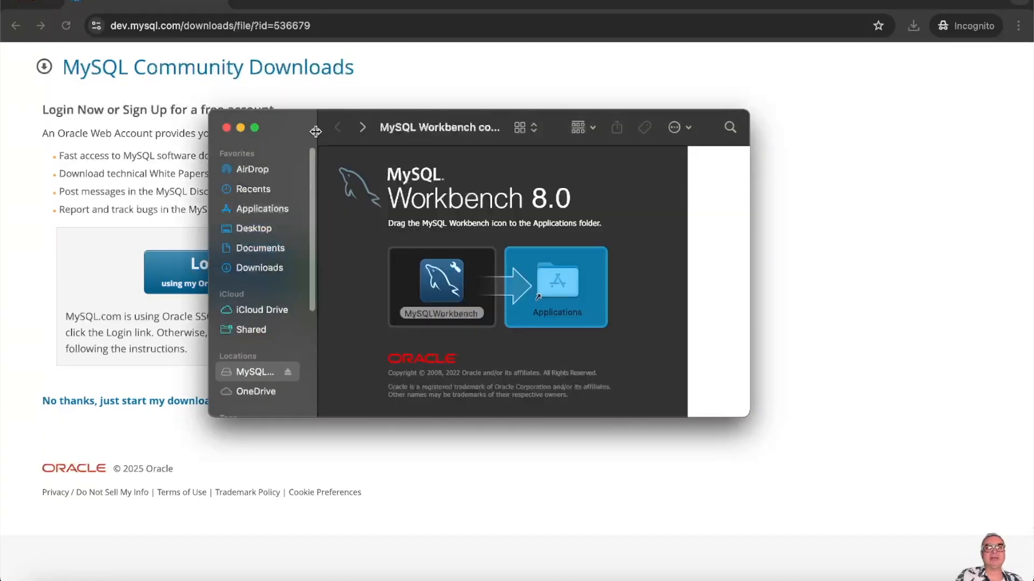
left_click_drag(447, 287, 557, 280)
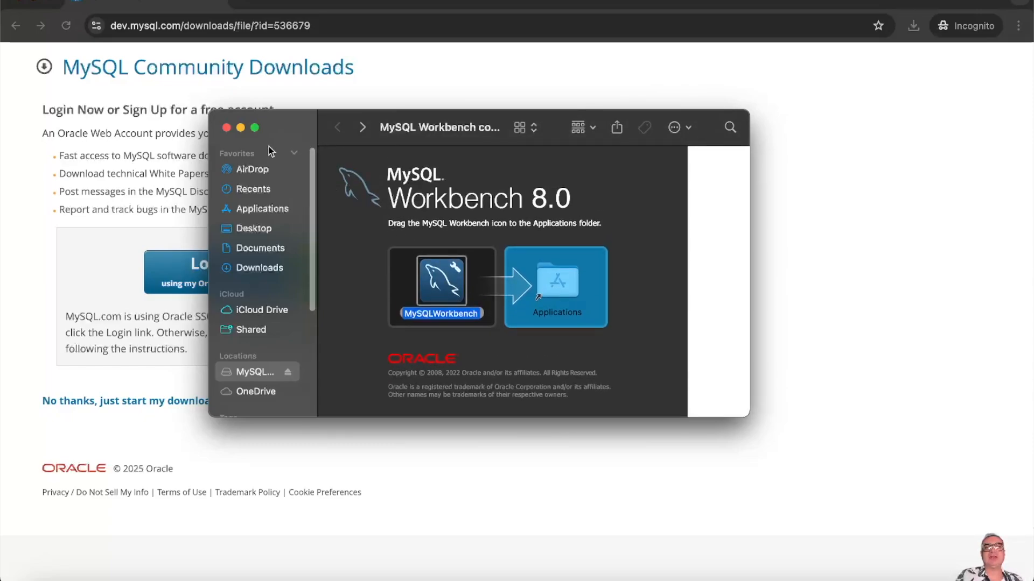
left_click(227, 129)
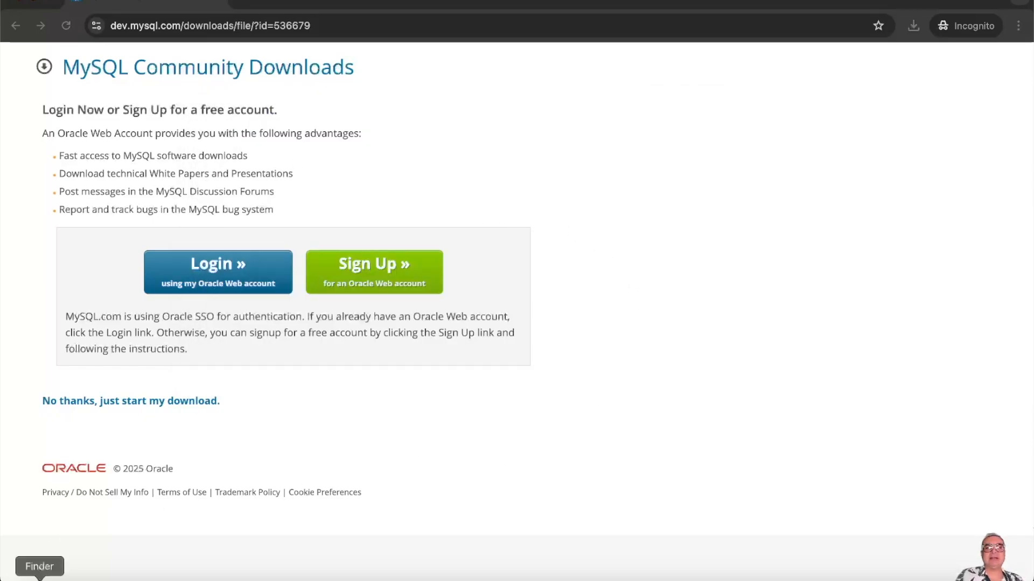
- Launch MySQLWorkbench from Launchpad by searching 'mysql' and approve the downloaded-app prompt
left_click(69, 576)
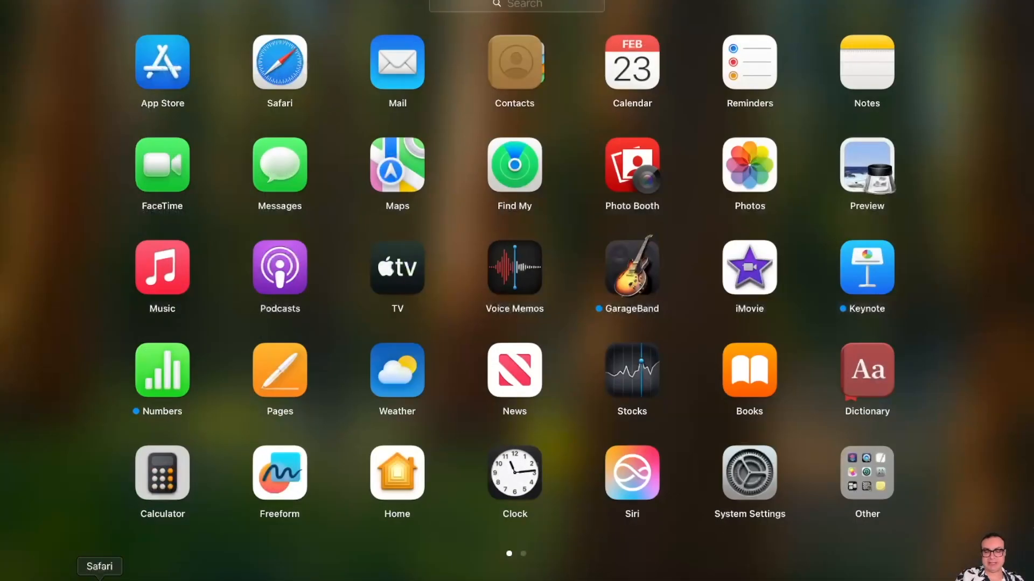
type("mysql")
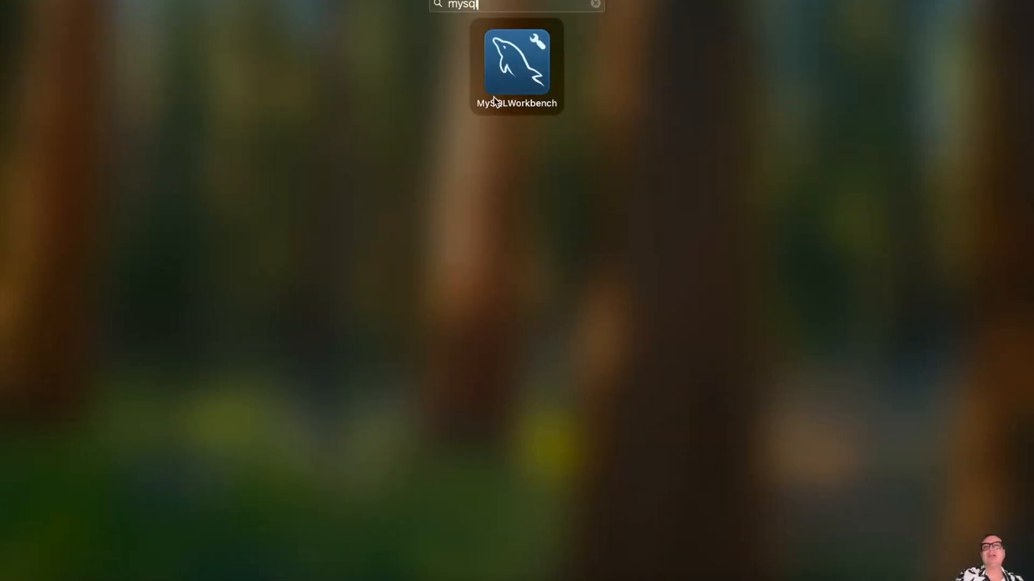
left_click(512, 76)
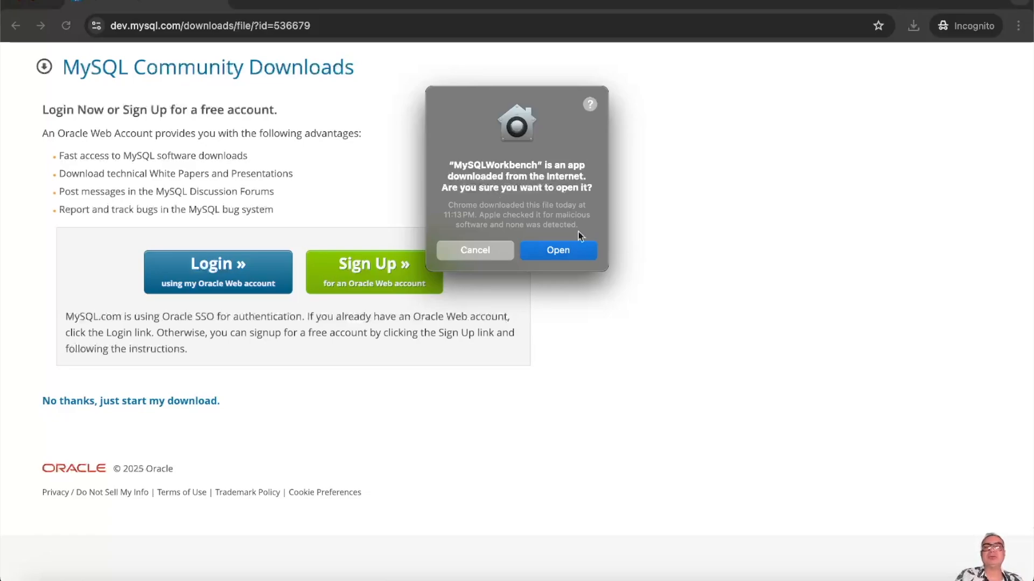
left_click(571, 252)
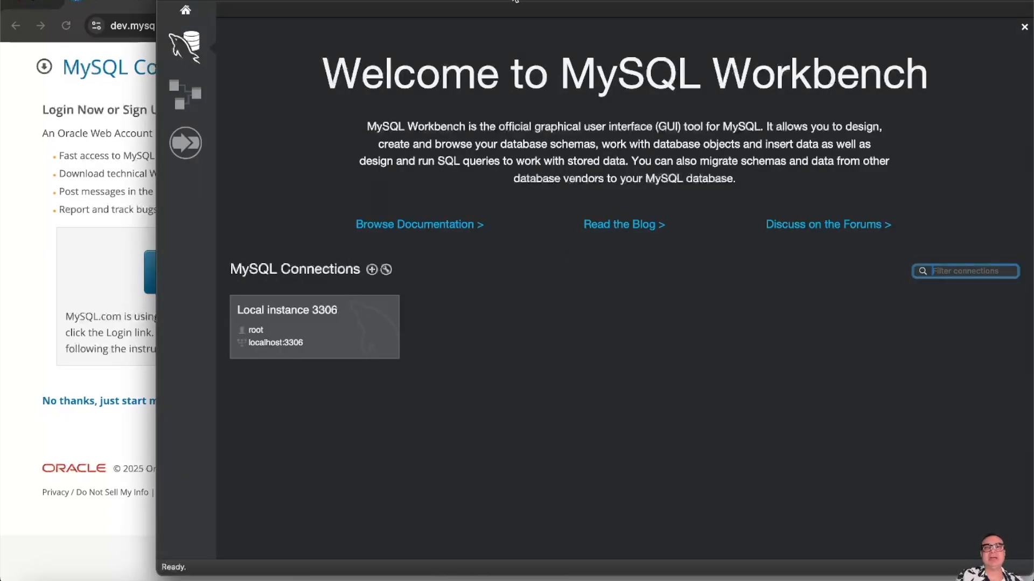
- Create a new connection named Connection2 for root and store its password in the Keychain
double_click(515, 1)
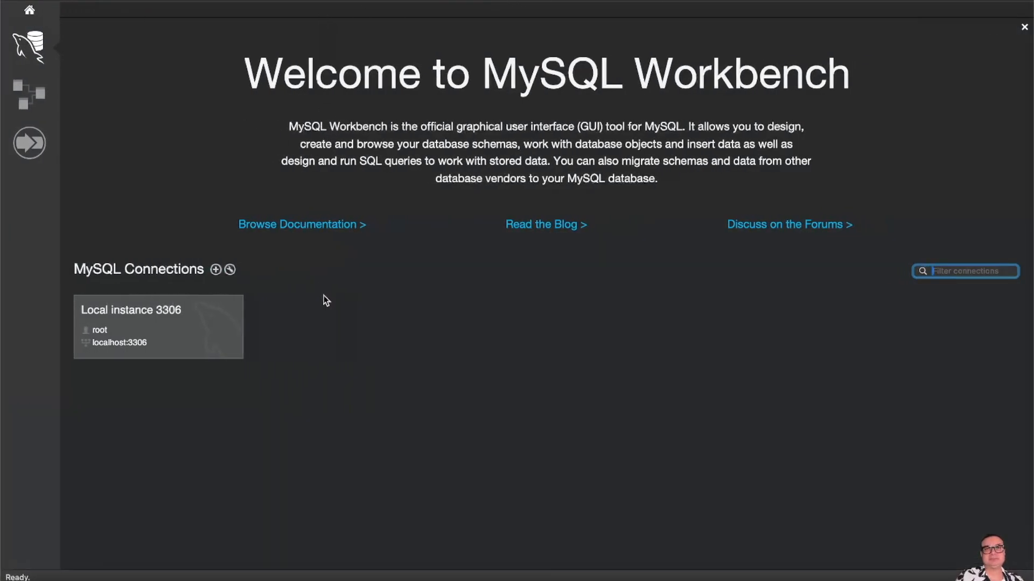
left_click(216, 269)
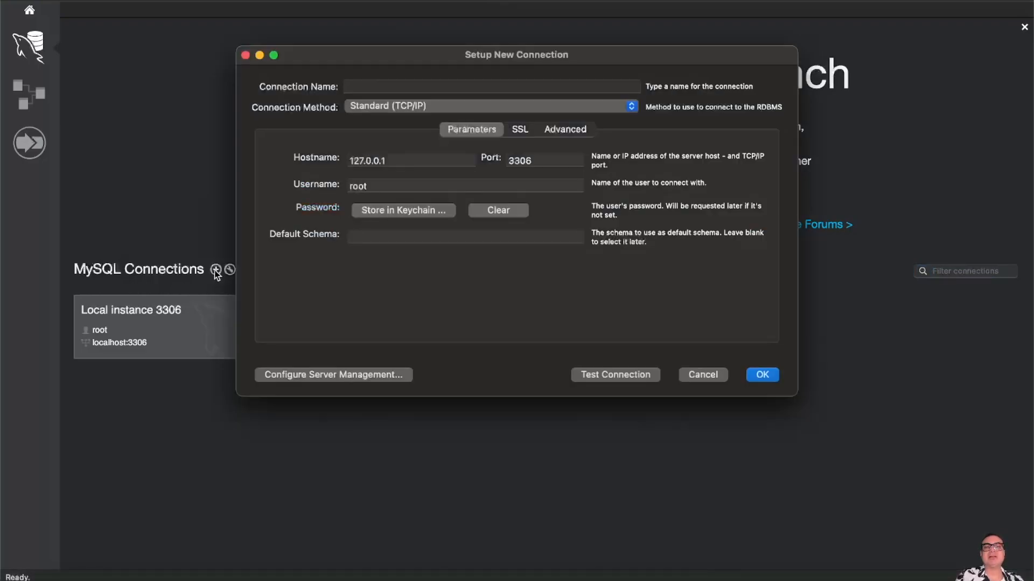
left_click(386, 86)
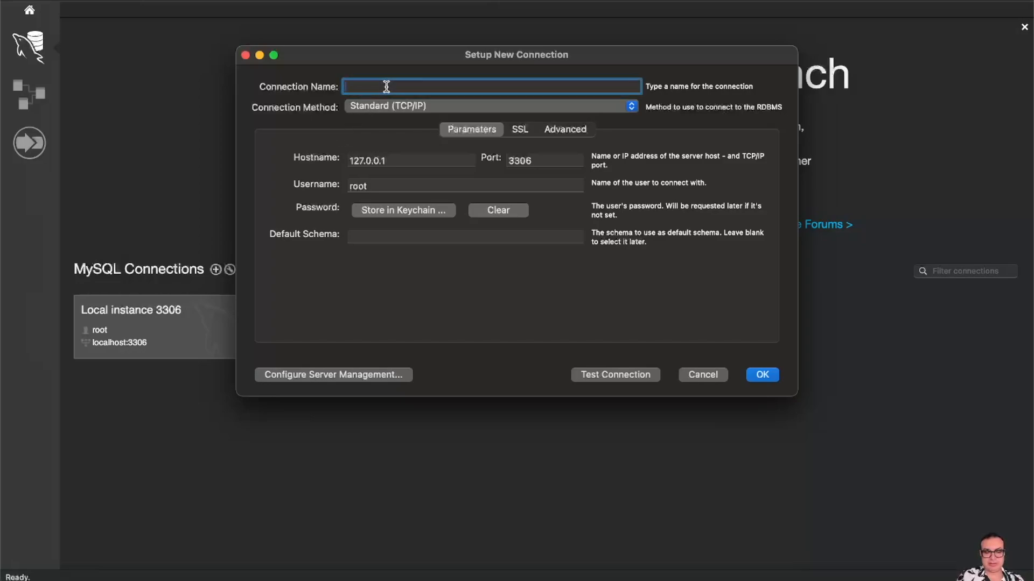
type("Connection2")
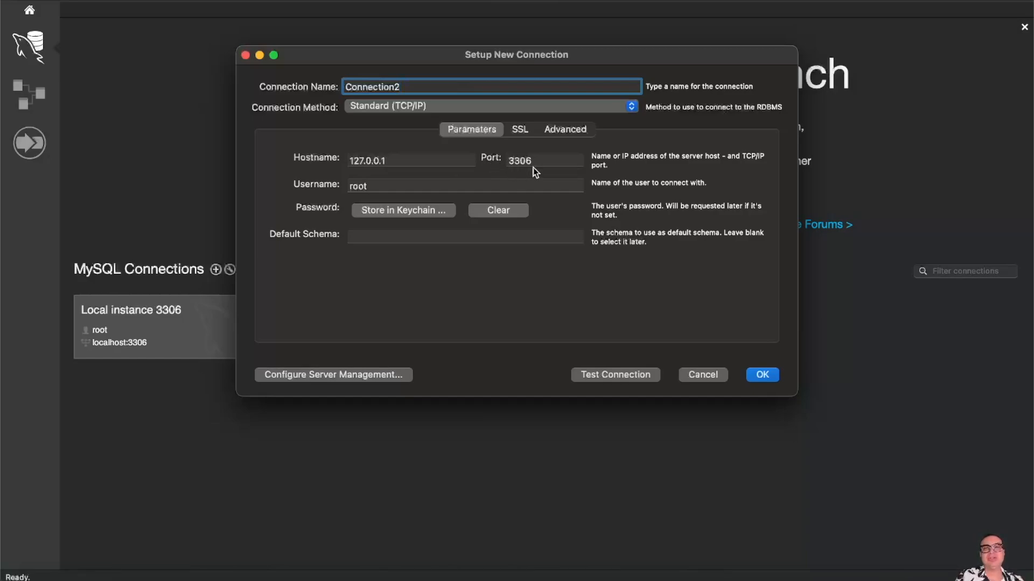
left_click(376, 185)
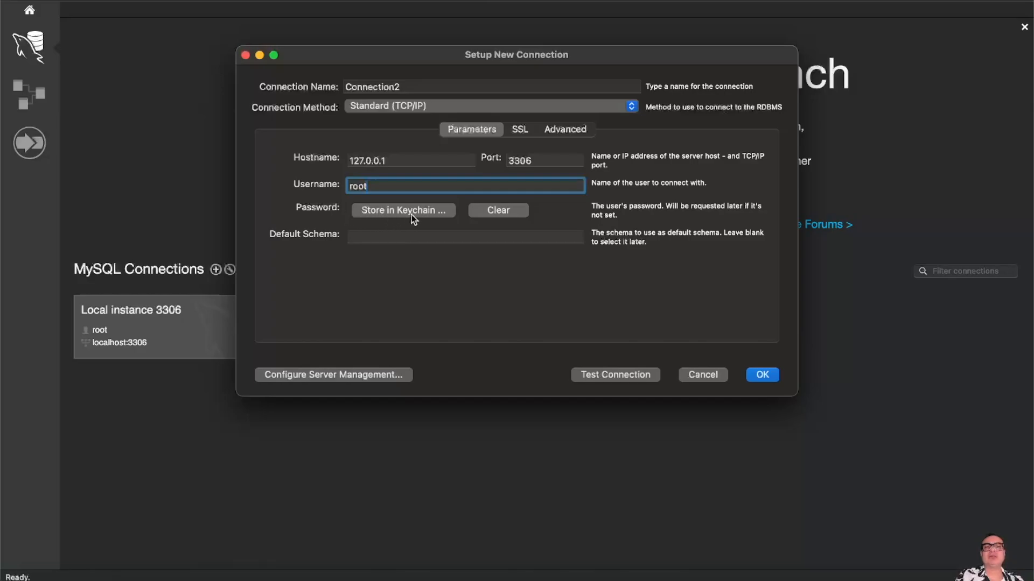
left_click(384, 211)
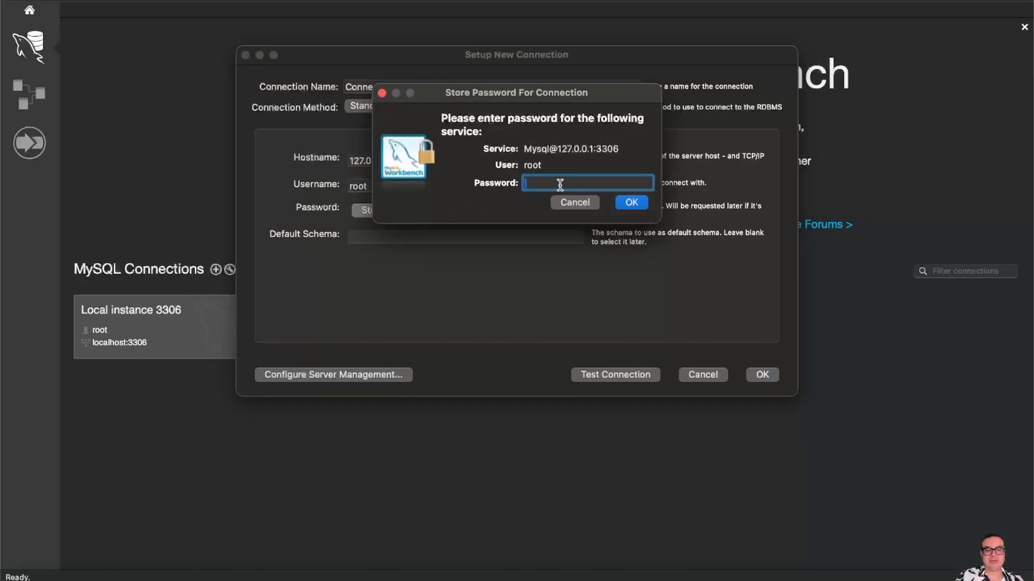
type("root")
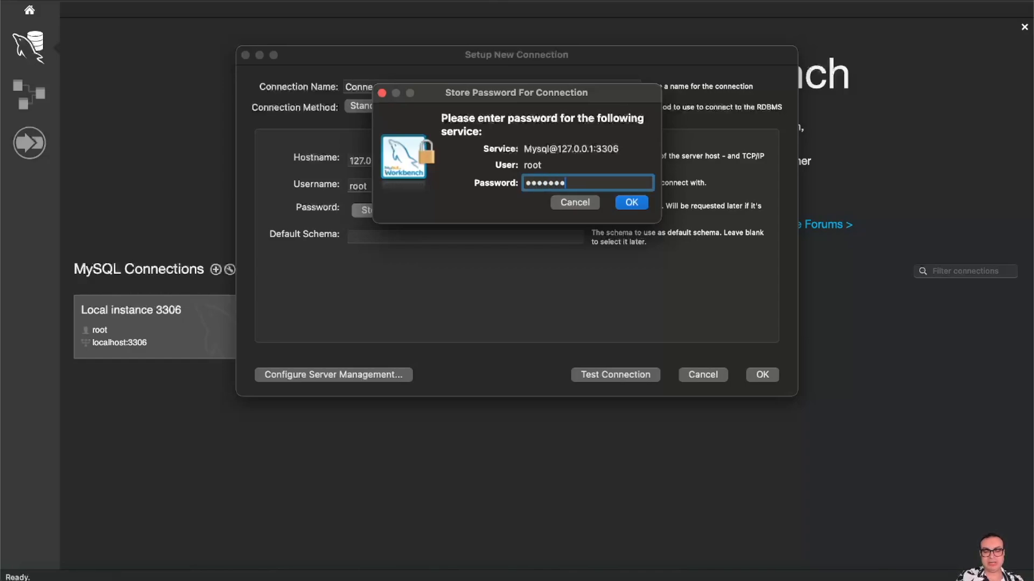
type("d")
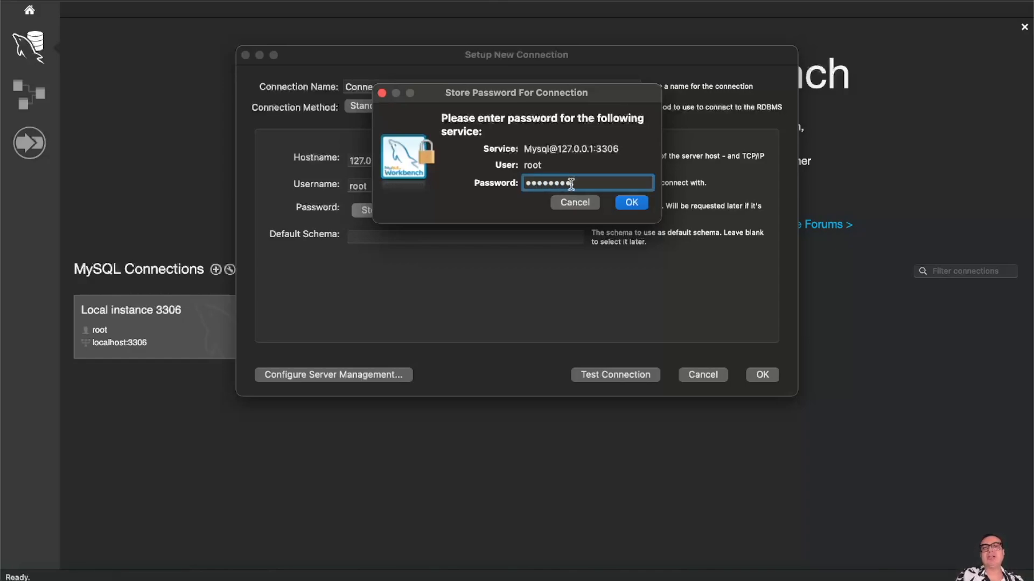
left_click(629, 202)
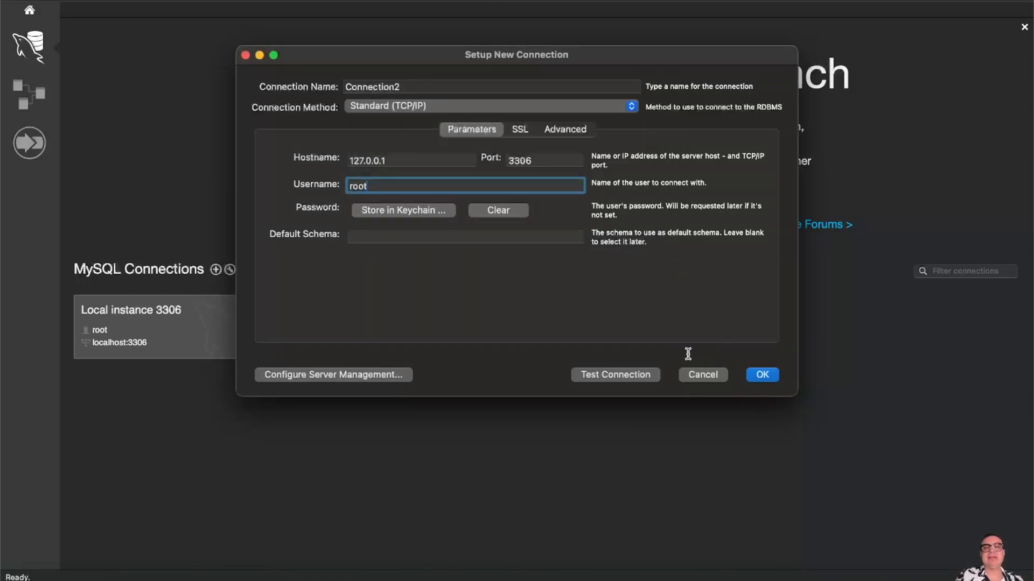
- Test the connection past the server version warning, then save Connection2
left_click(607, 379)
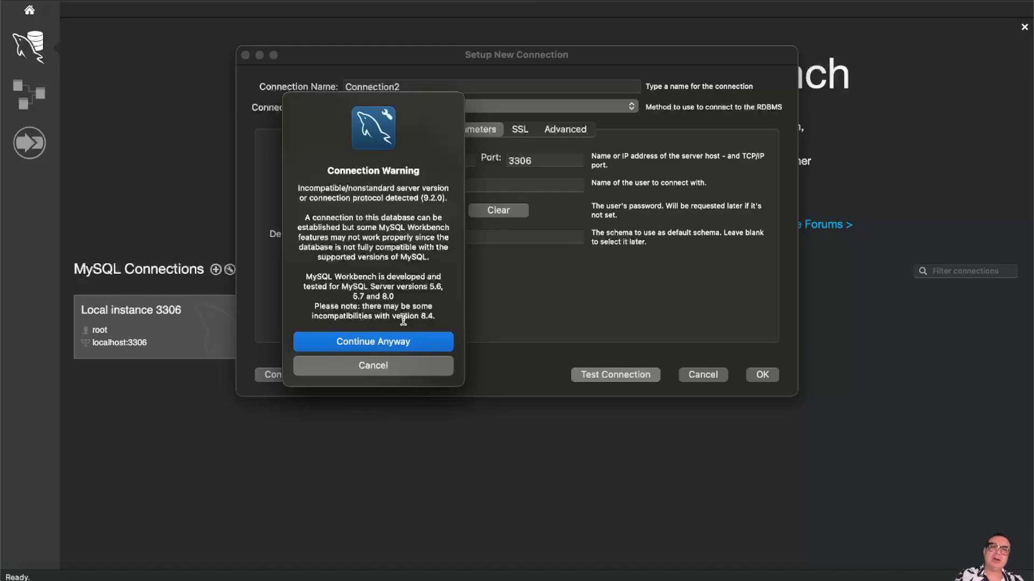
left_click(379, 341)
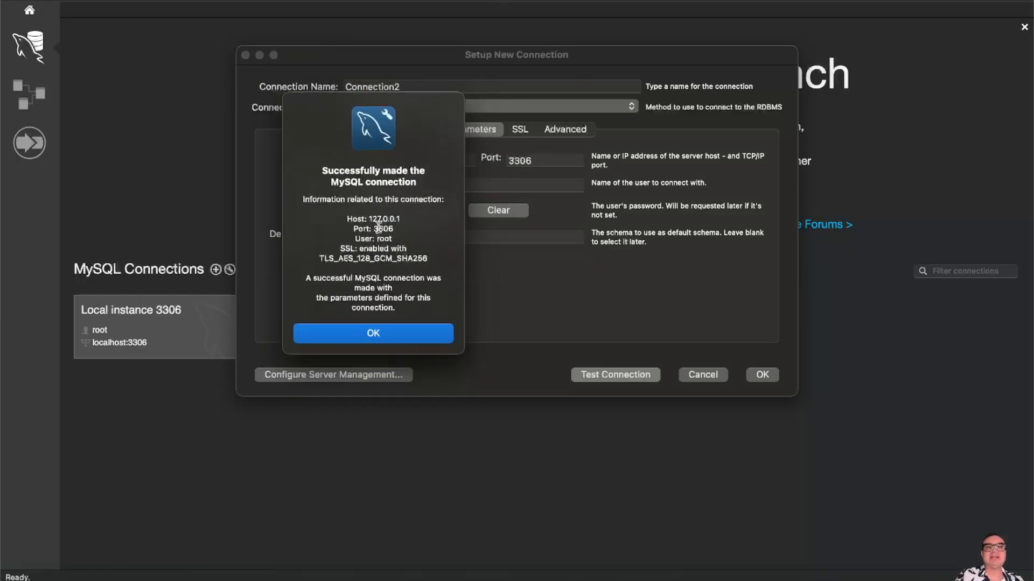
left_click(375, 331)
left_click(764, 376)
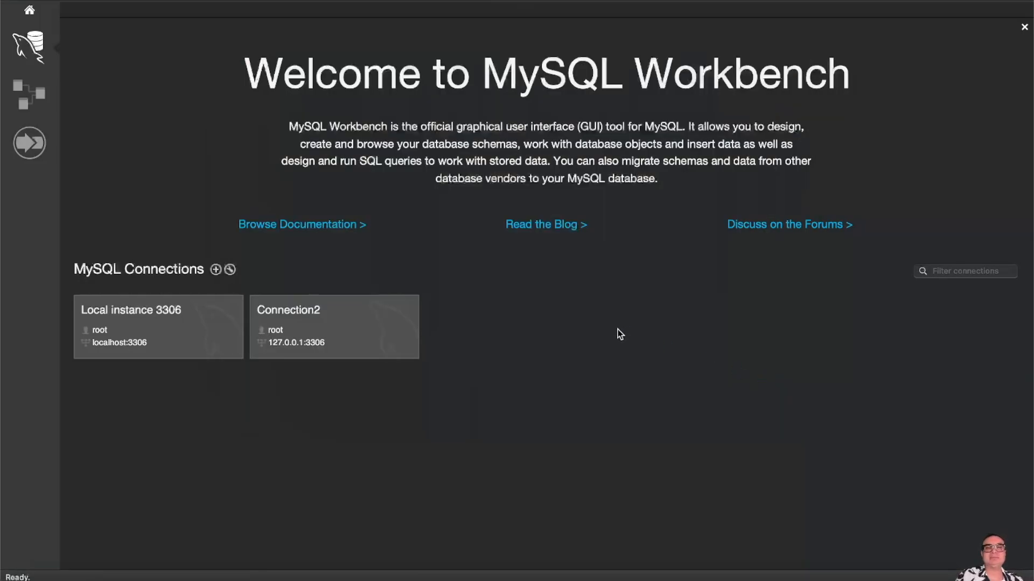
- Open Connection2 and continue past the Incompatible server version warning into the SQL editor
left_click(317, 322)
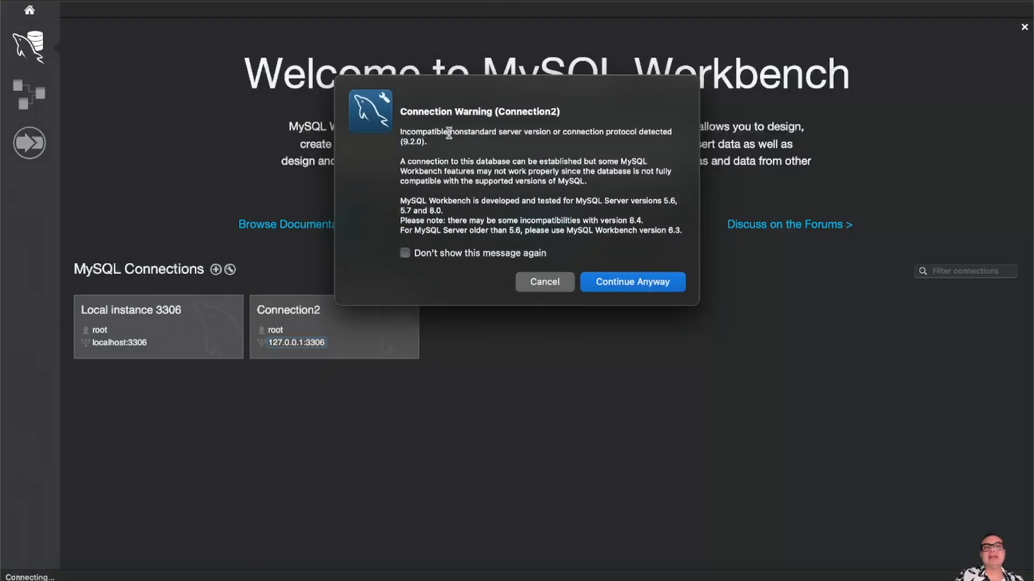
left_click_drag(402, 132, 452, 135)
left_click(410, 141)
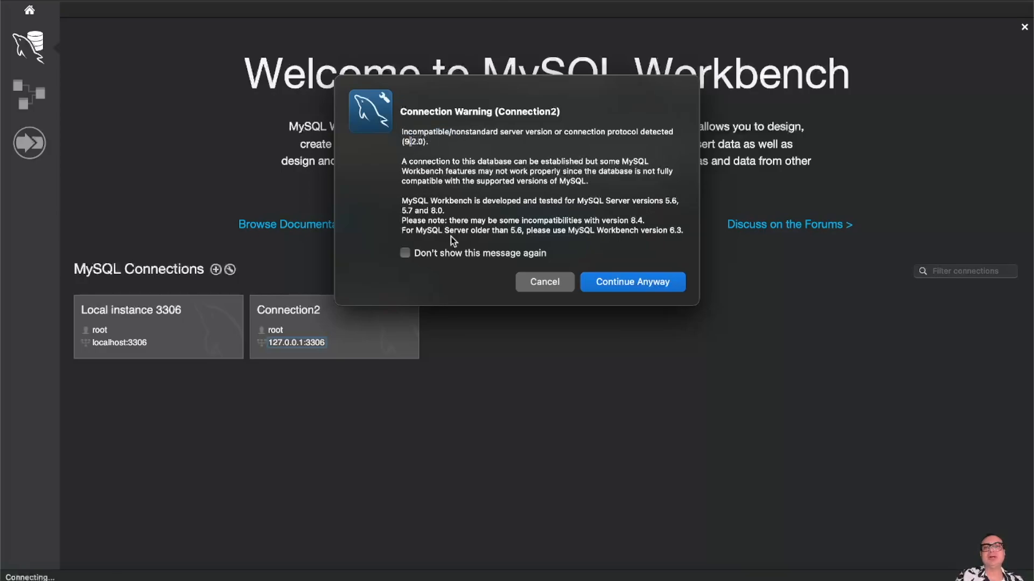
left_click(634, 283)
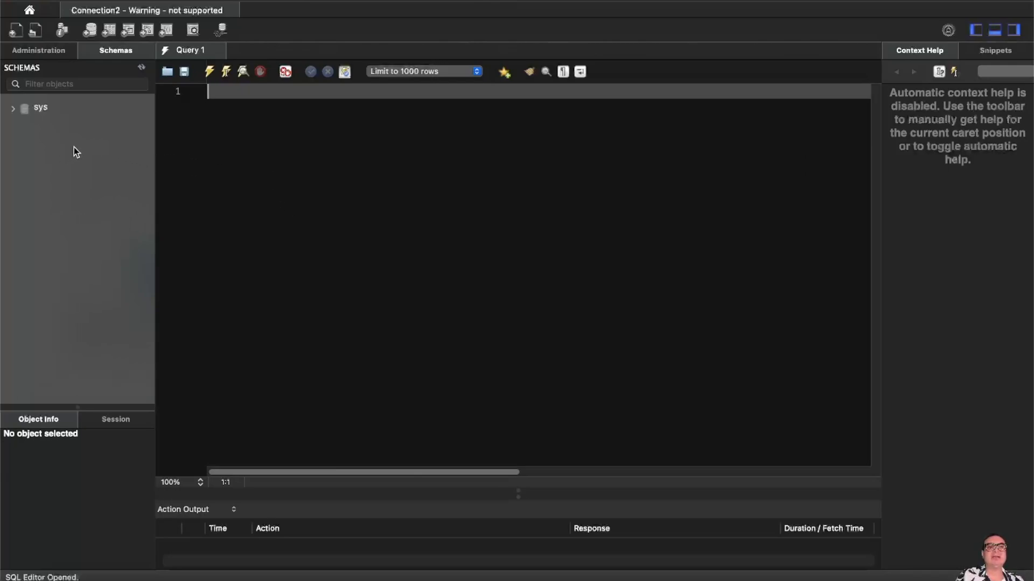
- Expand the sys schema and its Tables to view sys_config, then collapse both
left_click(12, 110)
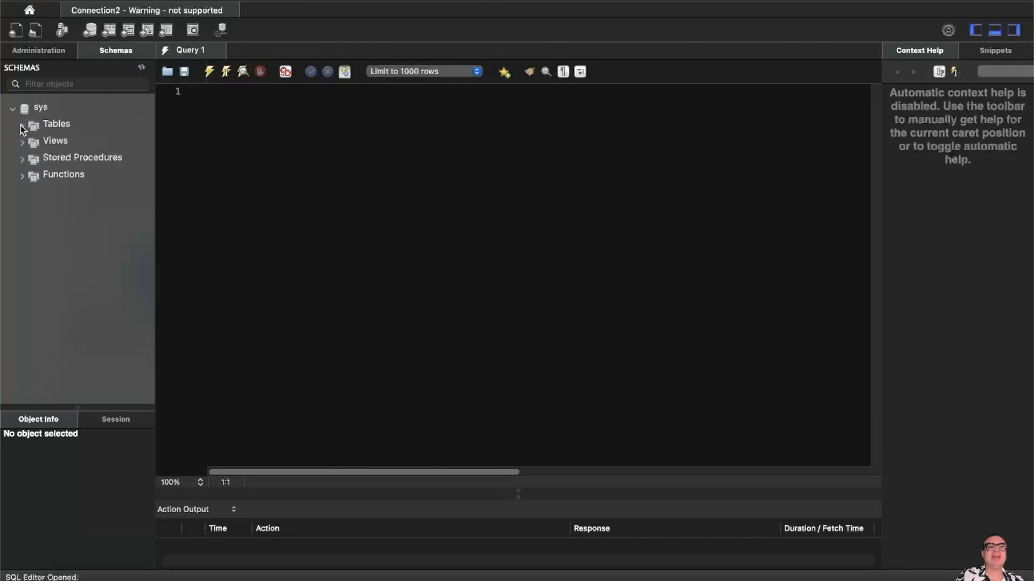
left_click(22, 128)
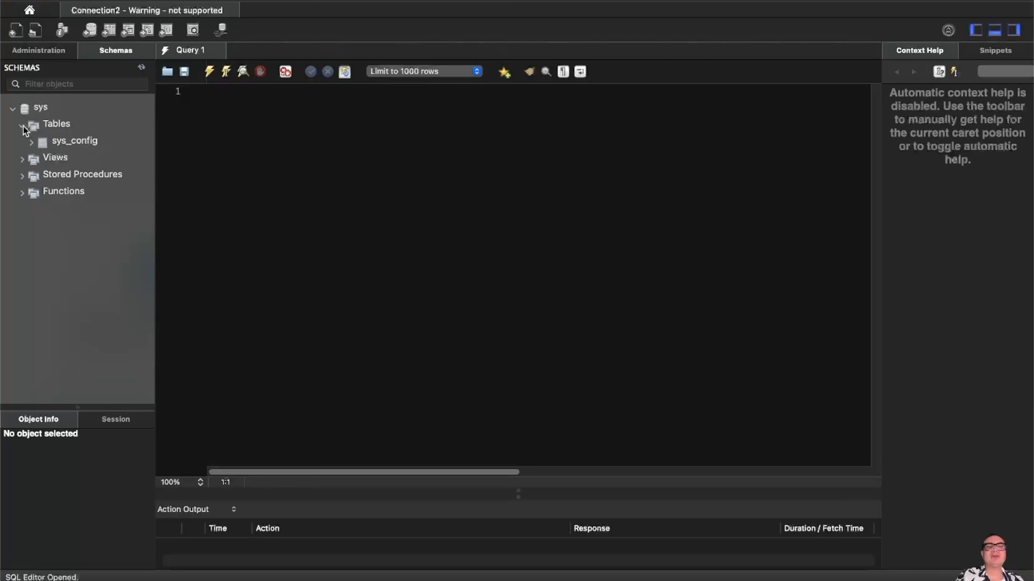
left_click(22, 128)
left_click(15, 109)
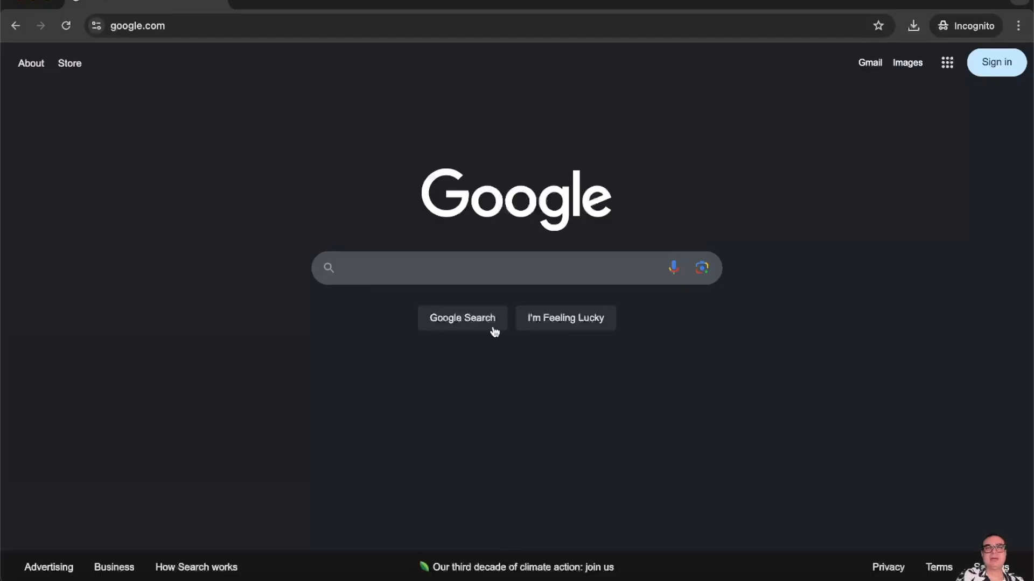
- Google 'I want to download and install sakila database on macos mysql workbench', fixing typos
left_click(457, 270)
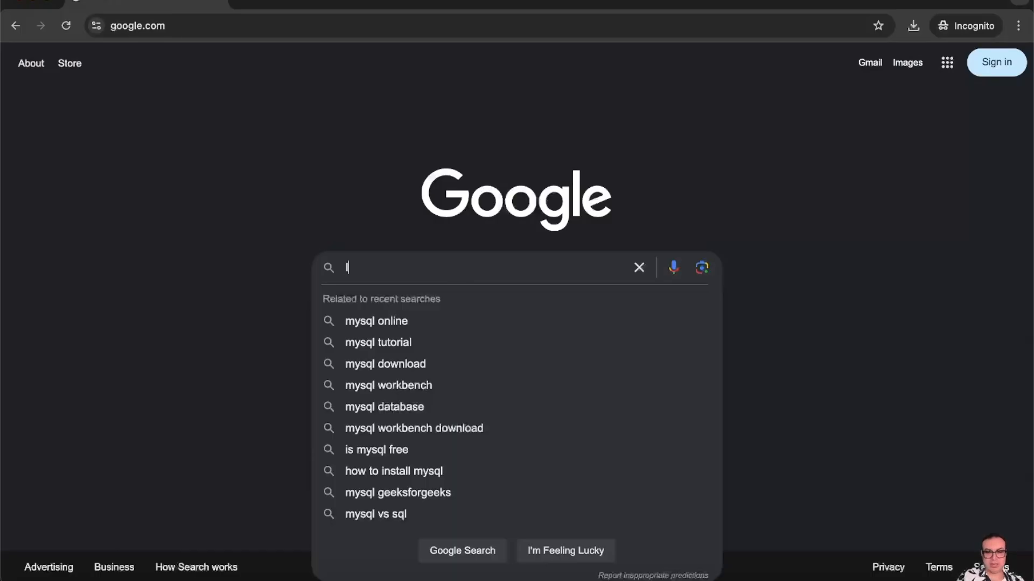
type("I wanto to ")
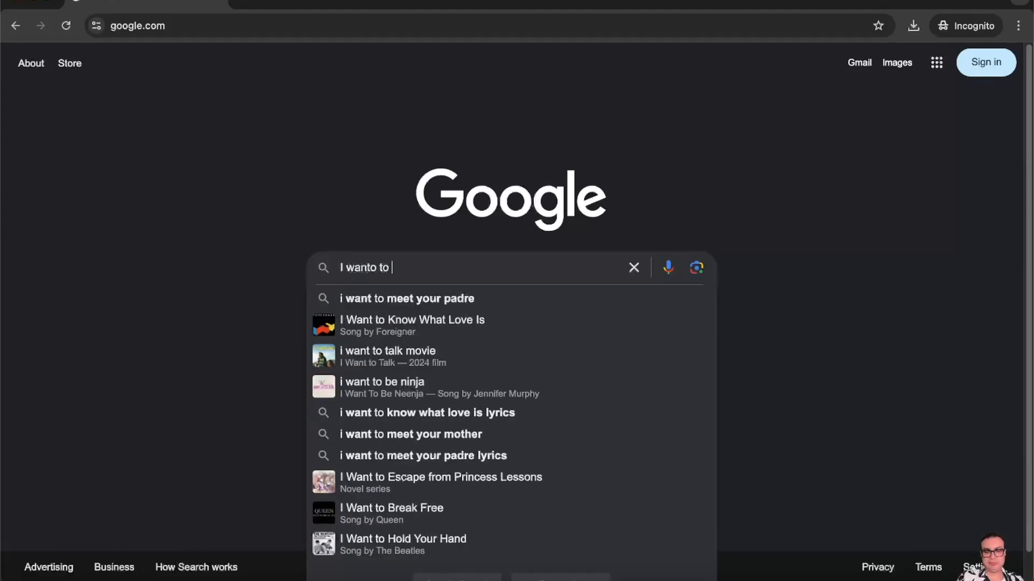
type("dan")
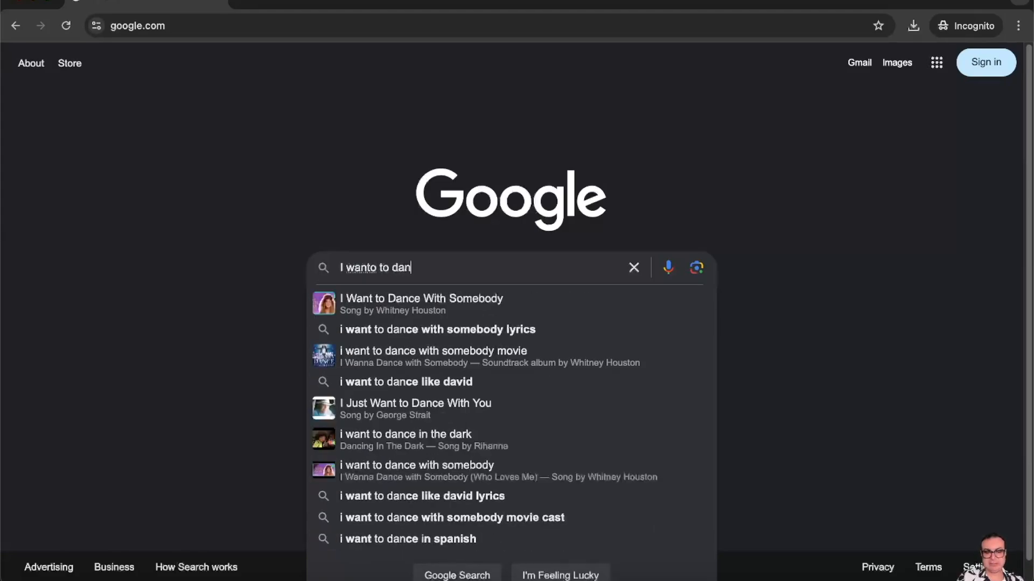
type("load and install sakila database on macos ")
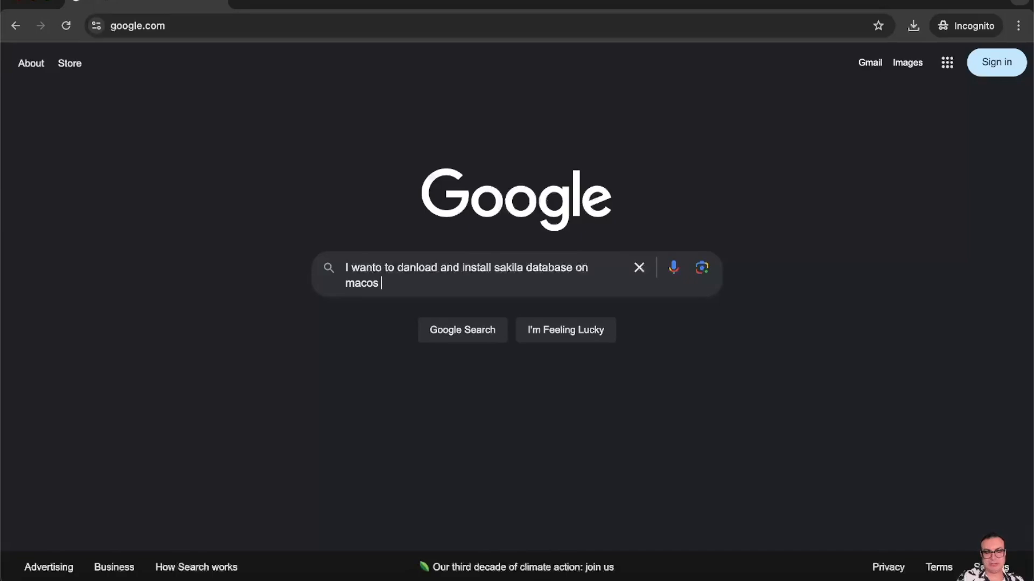
type("workbenc")
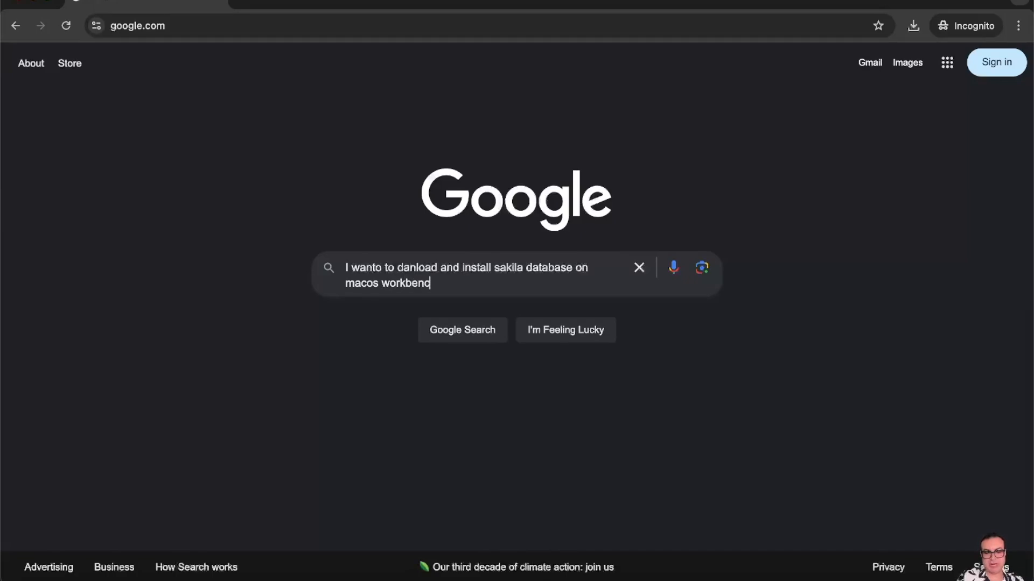
type("kc")
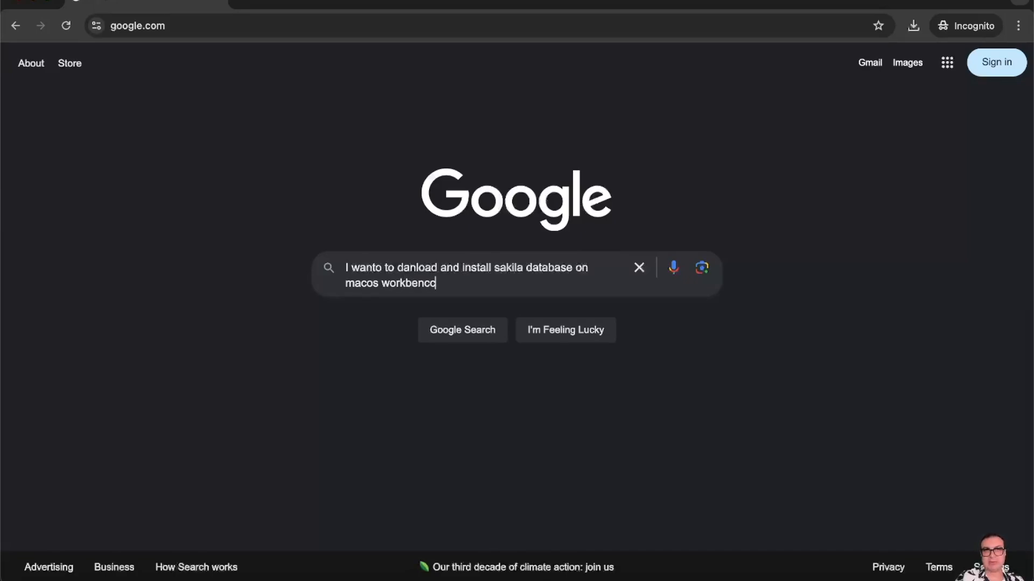
key("BackSpace")
key("BackSpace")
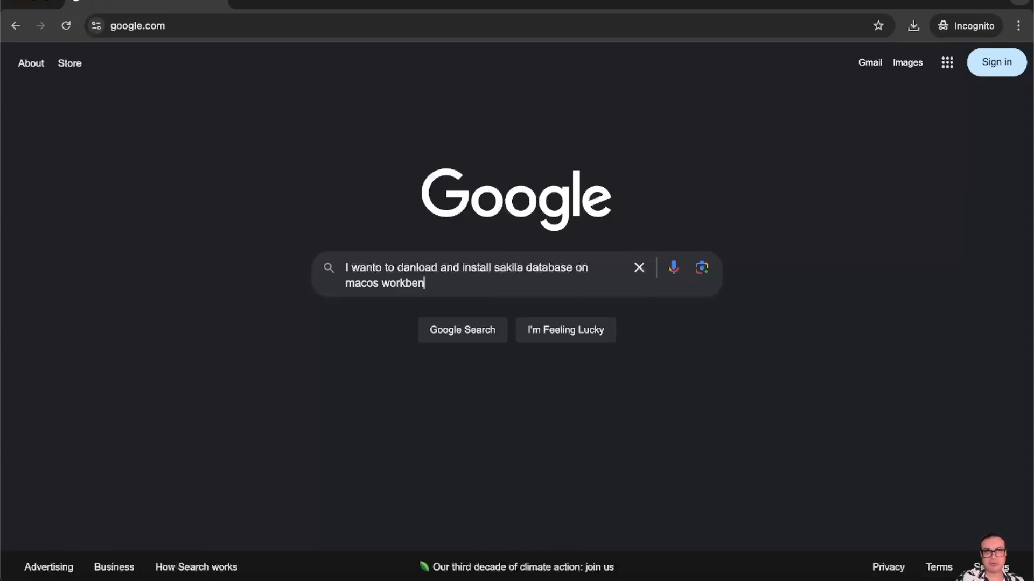
type("ch")
key("Left")
key("Left")
key("Left")
key("Left")
key("Left")
key("Left")
type("mysql")
key("Return")
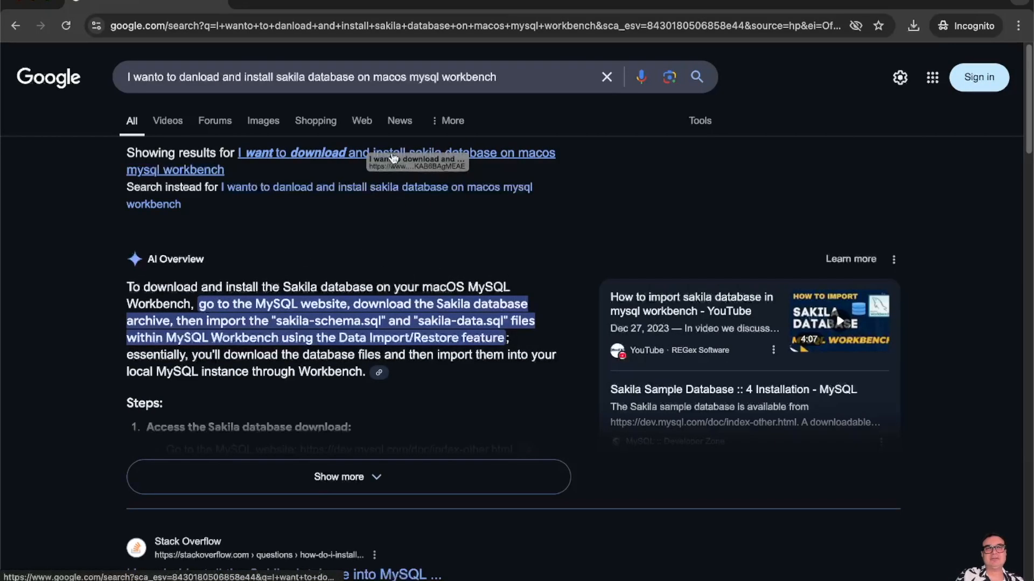
- Rerun the search with corrected spelling and expand the AI Overview's full list of steps
left_click(297, 154)
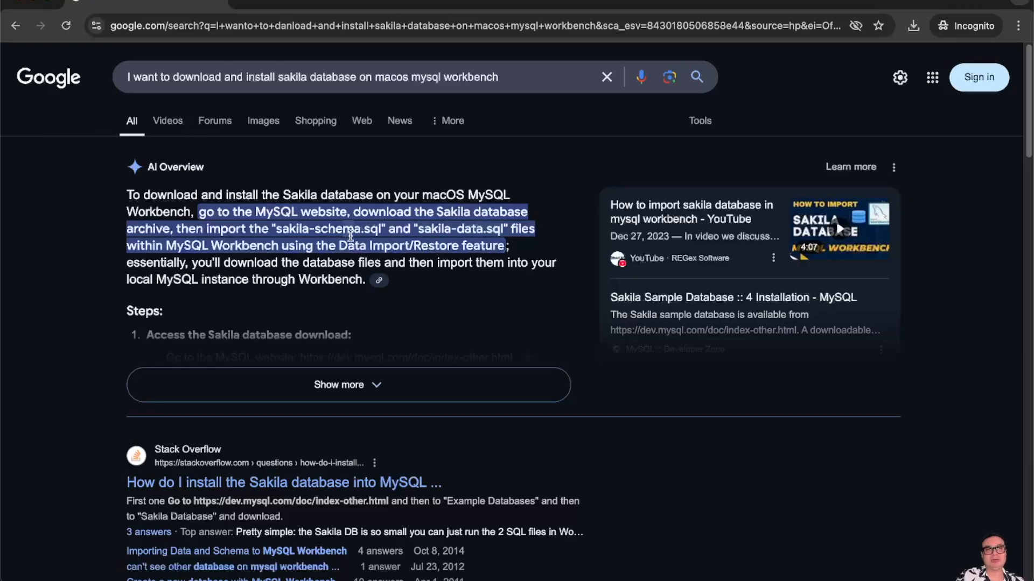
left_click(392, 387)
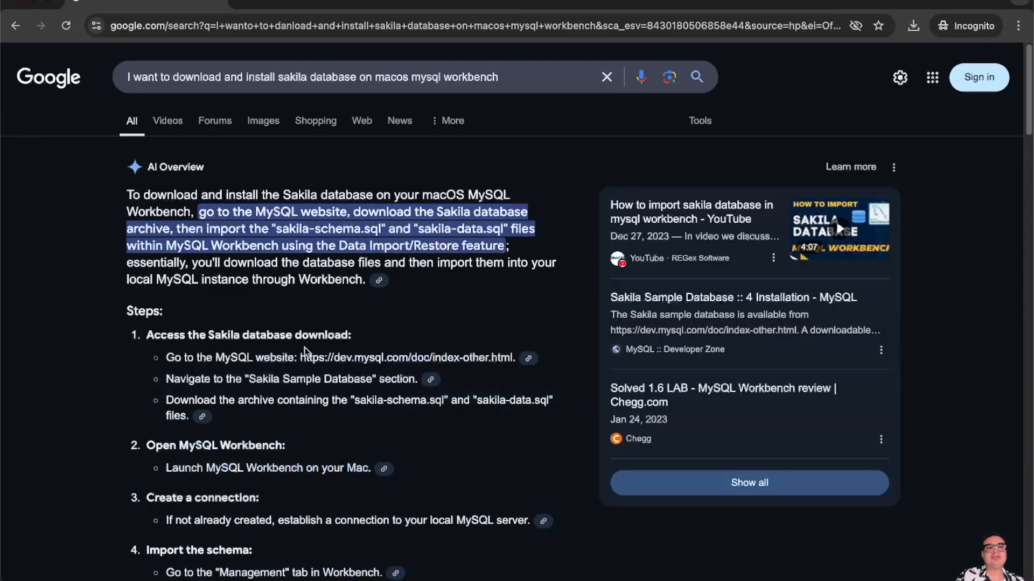
scroll(306, 346, "down", 2)
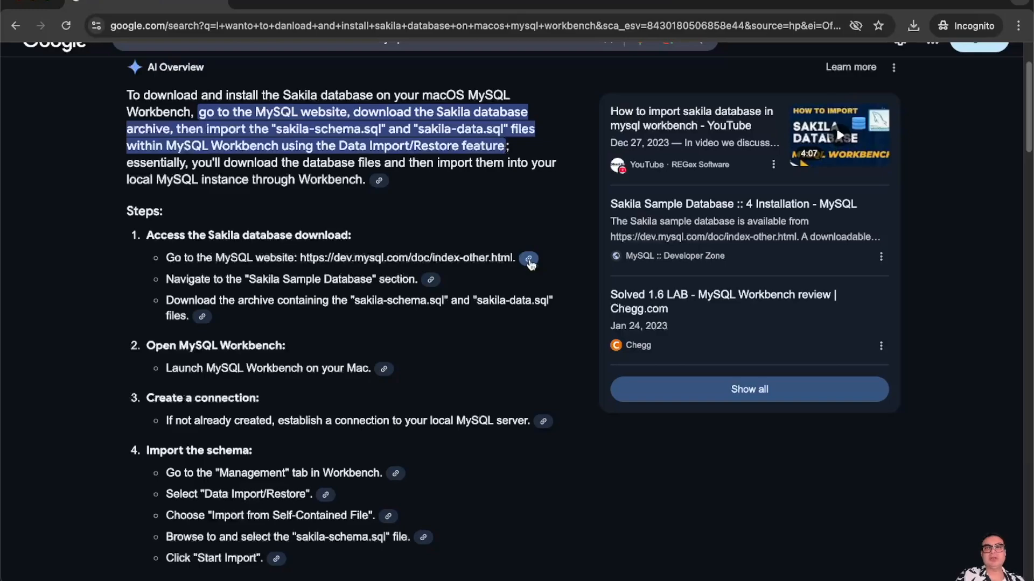
- Check the source cited for the first step, then close the citation panel
left_click(526, 262)
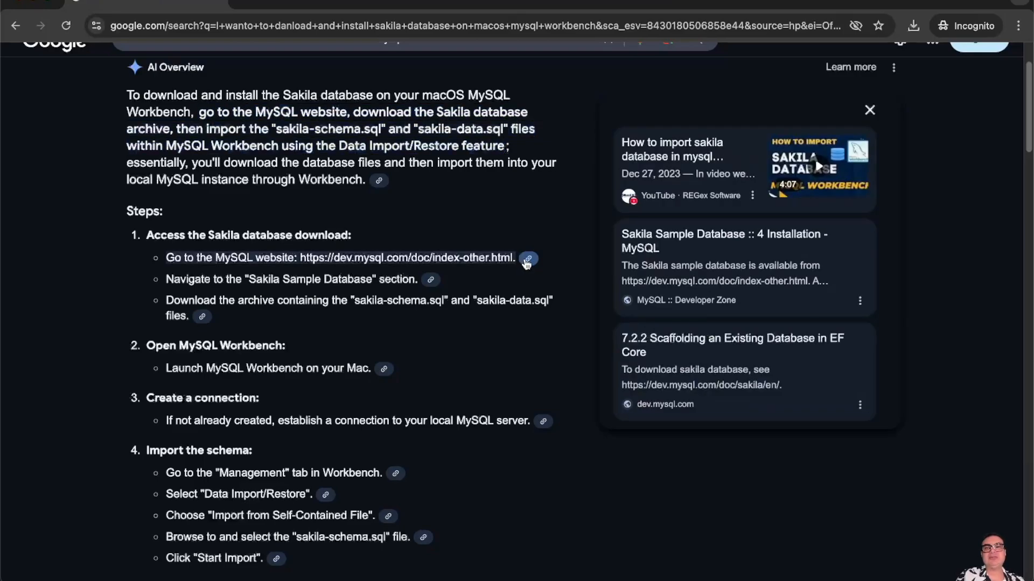
right_click(525, 263)
key("Escape")
left_click(528, 261)
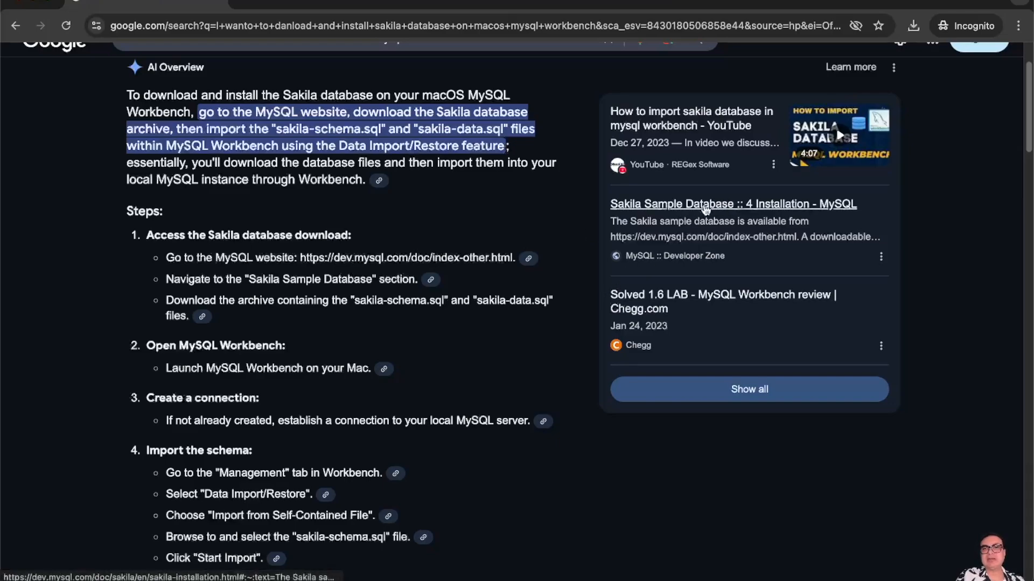
- Open the Sakila installation page and follow its link to Other MySQL Documentation
left_click(705, 209)
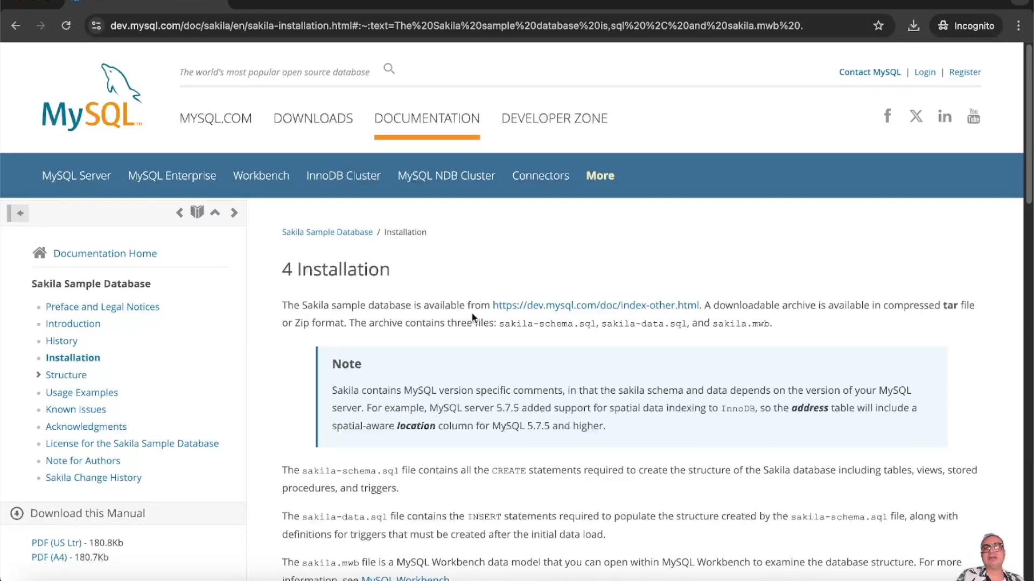
scroll(570, 310, "down", 1)
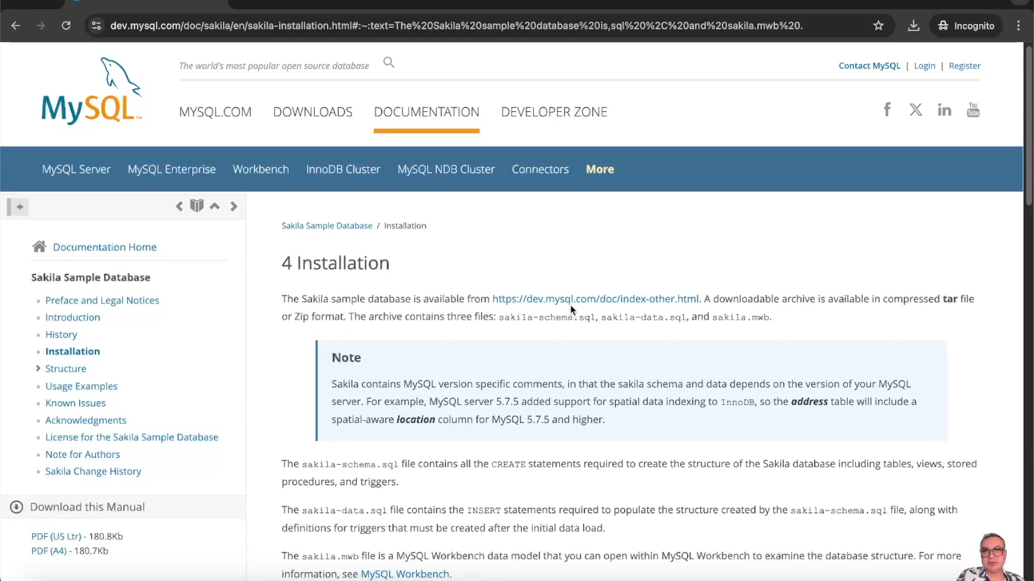
left_click(570, 304)
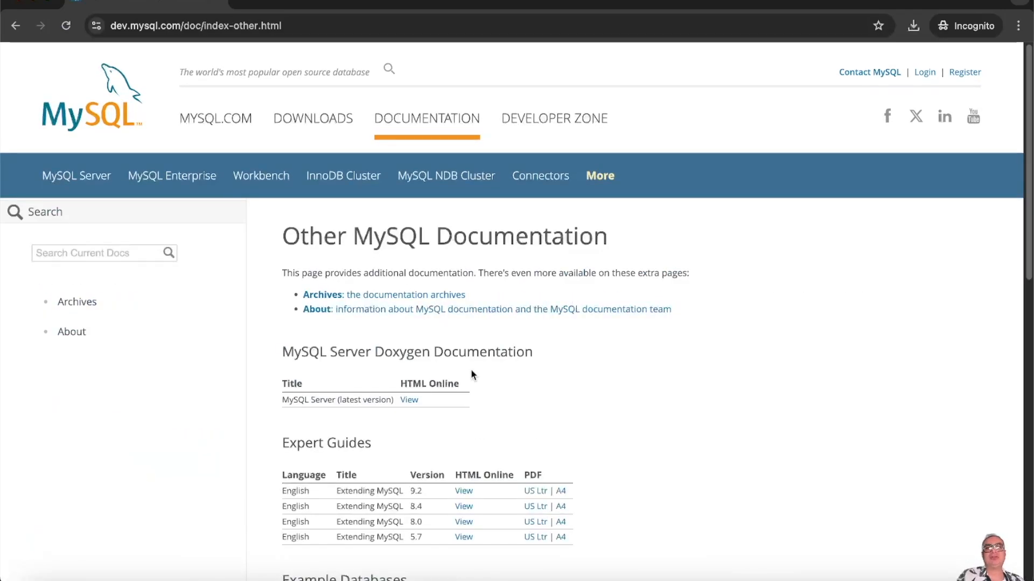
- Download the sakila database Zip, sakila-db.zip, and save it into Downloads
scroll(505, 372, "down", 3)
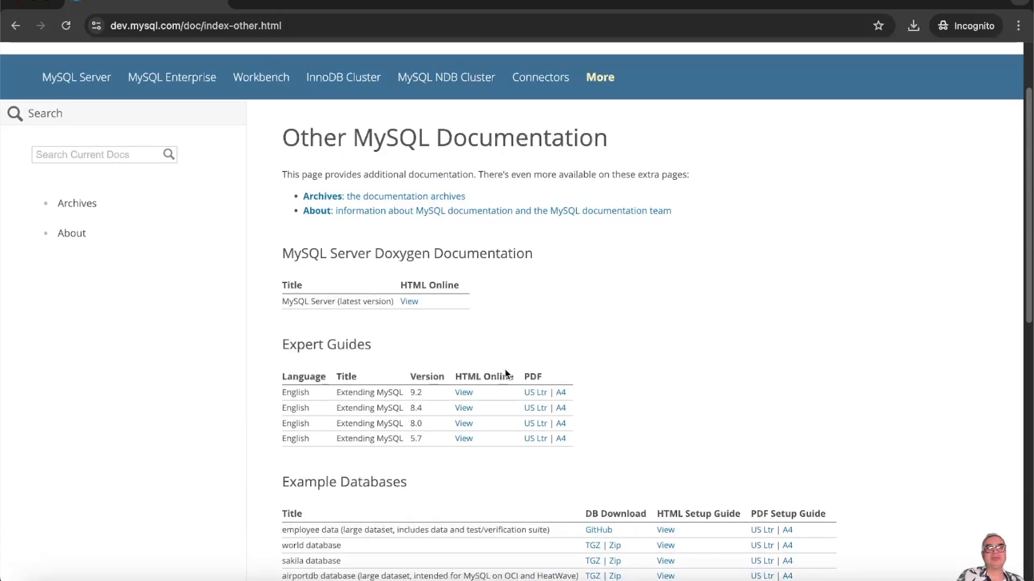
scroll(505, 372, "down", 2)
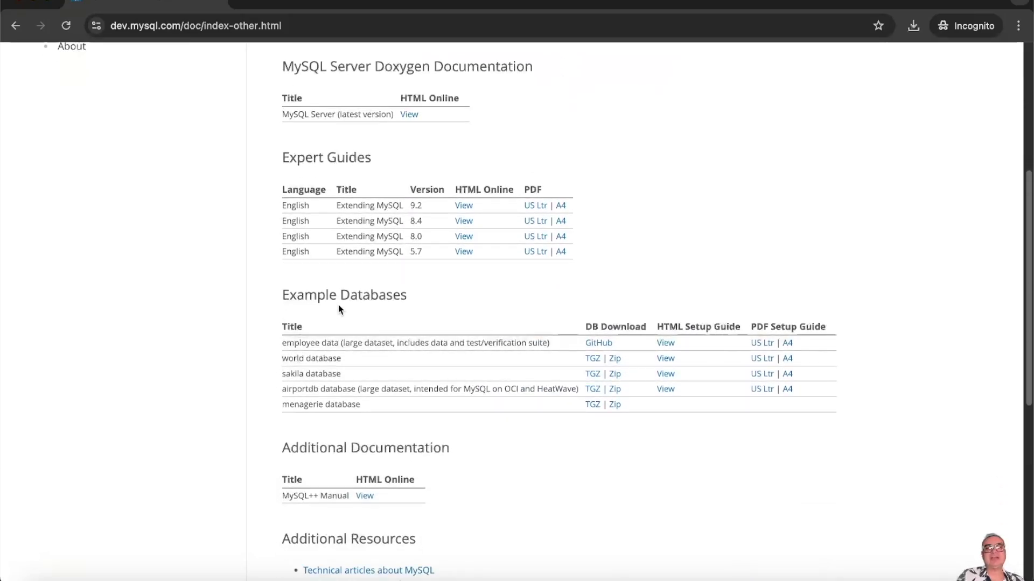
scroll(383, 338, "down", 1)
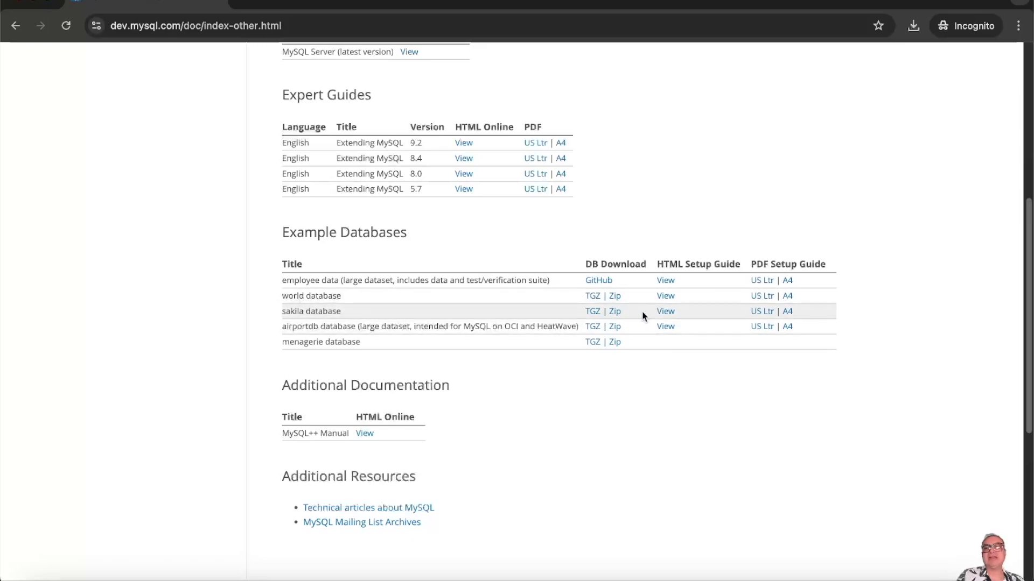
left_click(614, 312)
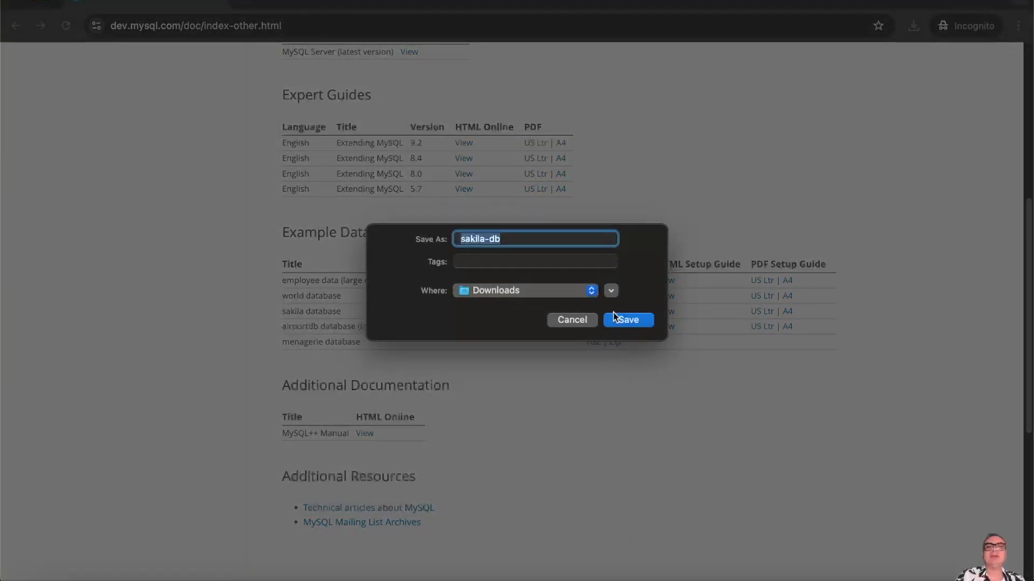
left_click(630, 319)
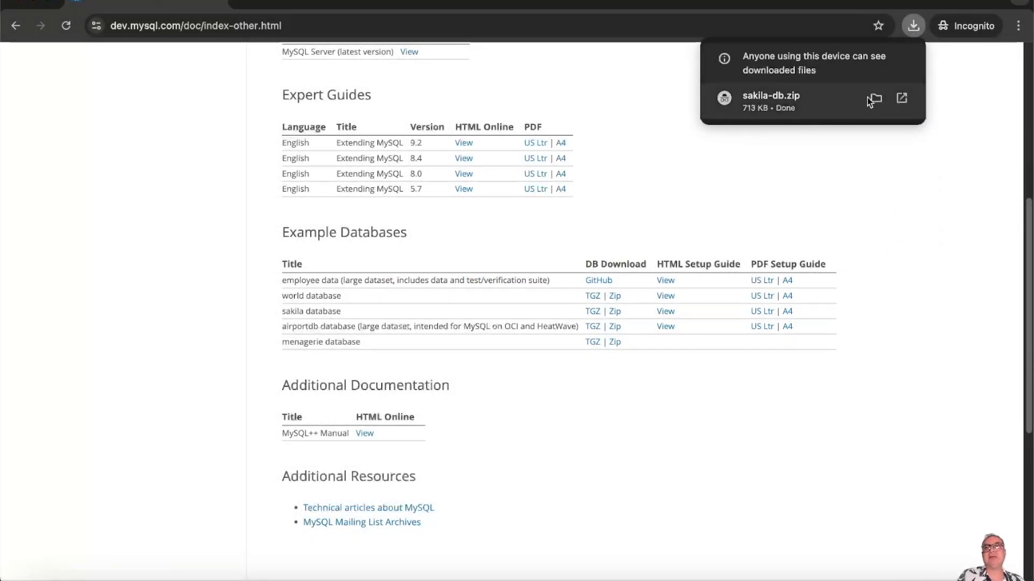
- Show the downloads in Finder and move the MySQL Workbench disk image to the Trash
left_click(875, 98)
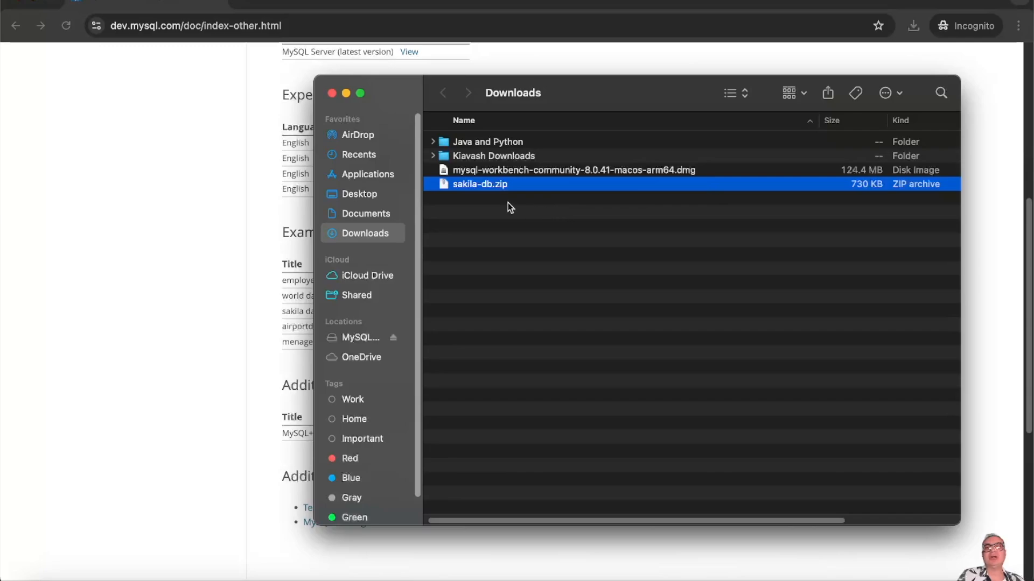
left_click(506, 170)
key("super+BackSpace")
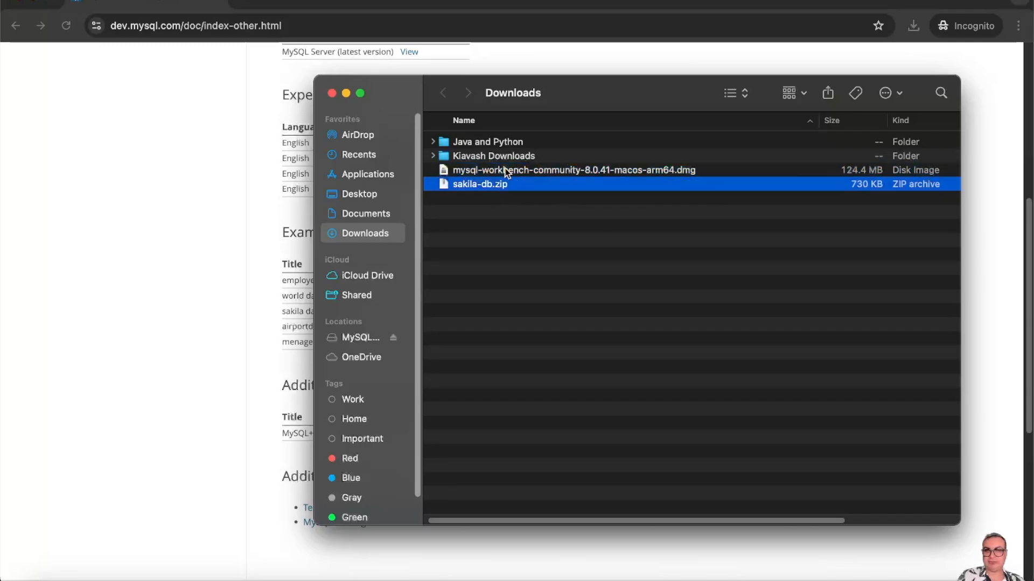
- Extract sakila-db.zip, trash the zip, and expand the sakila-db folder
right_click(492, 170)
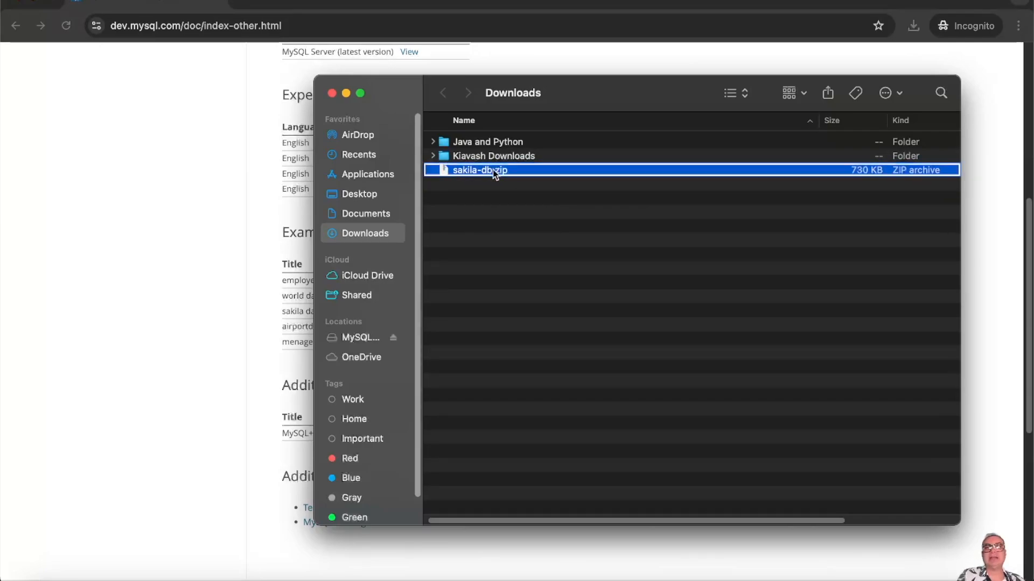
mouse_move(581, 197)
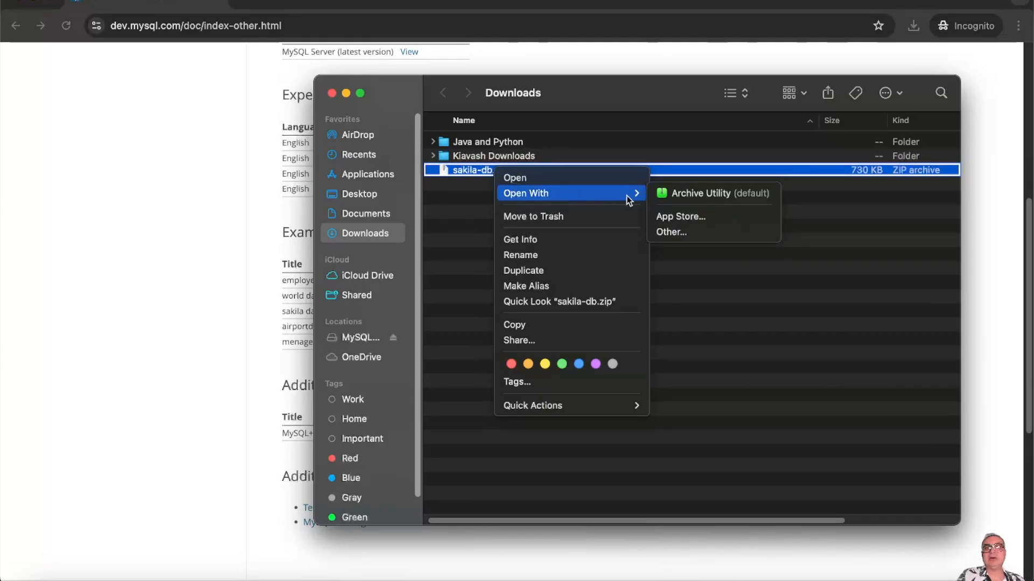
left_click(482, 195)
double_click(481, 170)
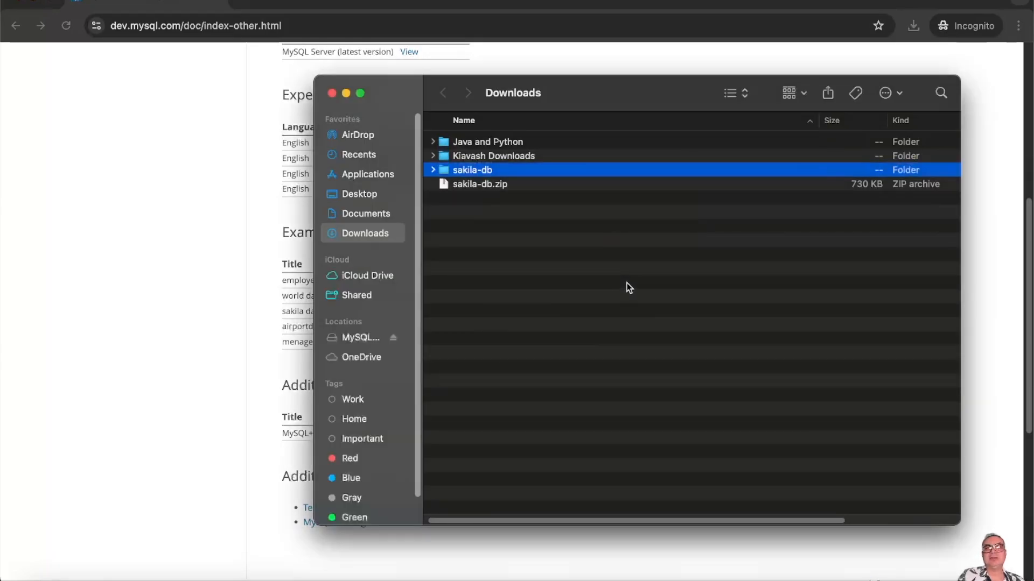
left_click(612, 280)
left_click(480, 186)
key("super+BackSpace")
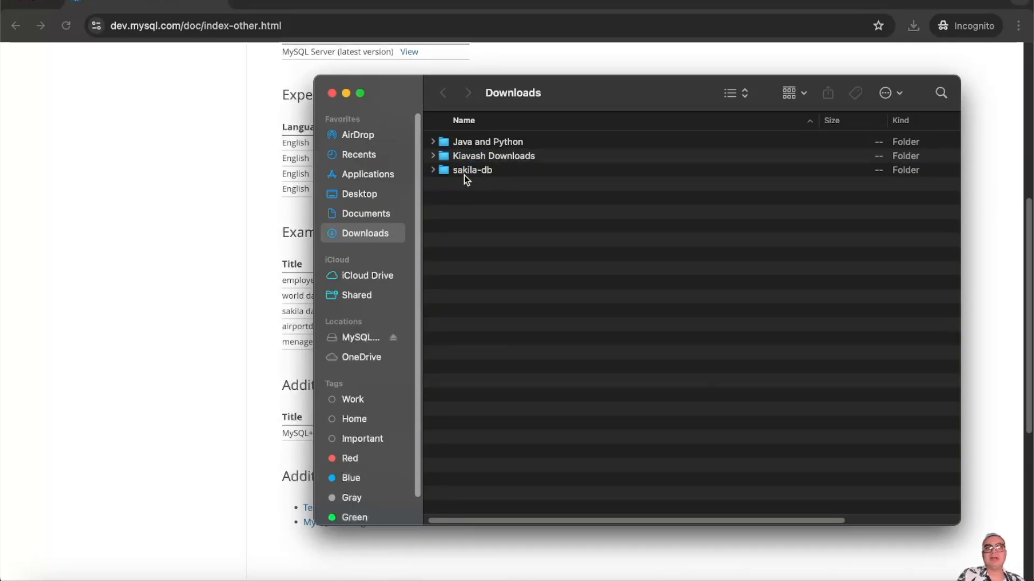
left_click(432, 170)
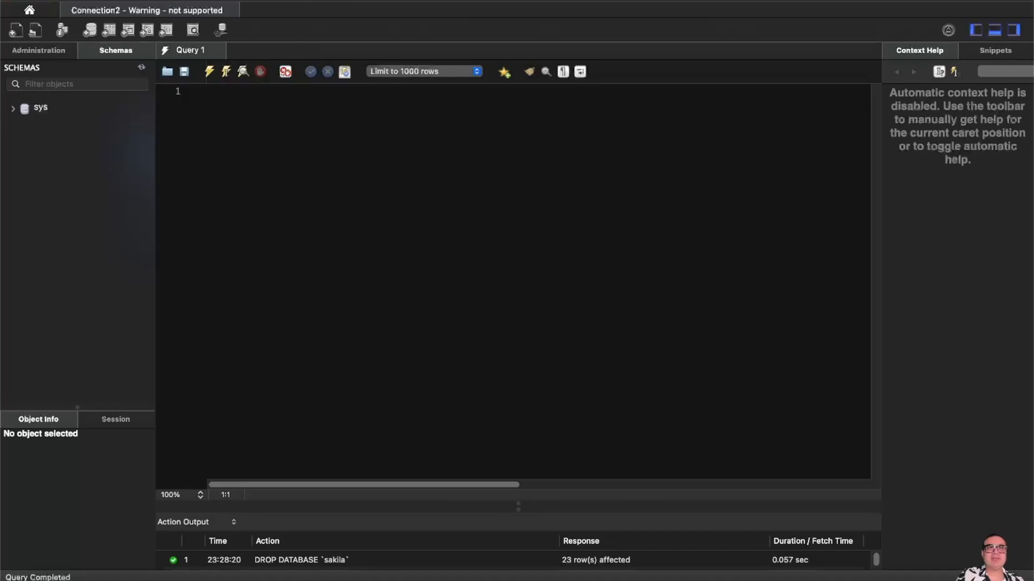
- Open Server > Data Import and choose Import from Self-Contained File
left_click(317, 1)
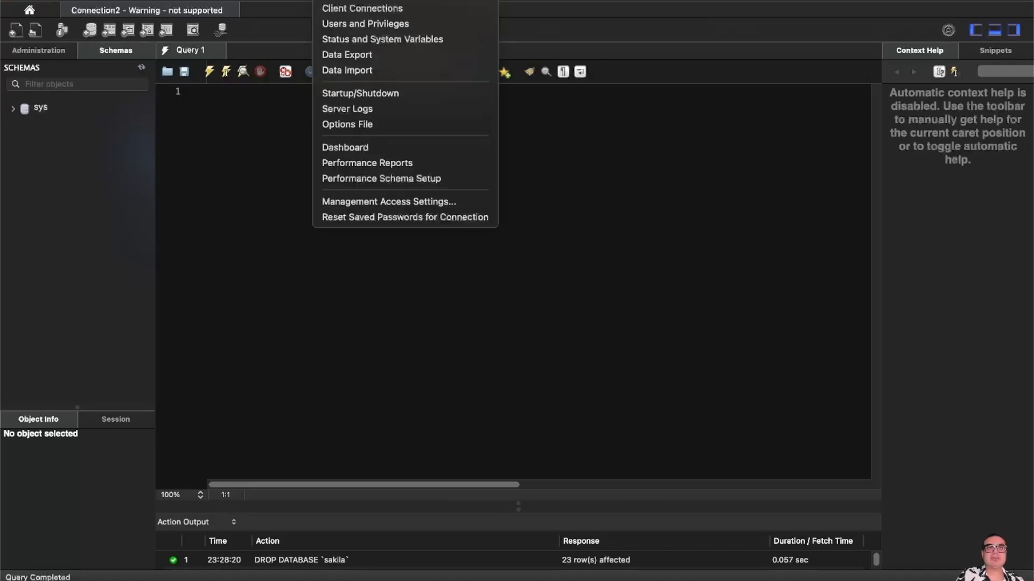
left_click(345, 70)
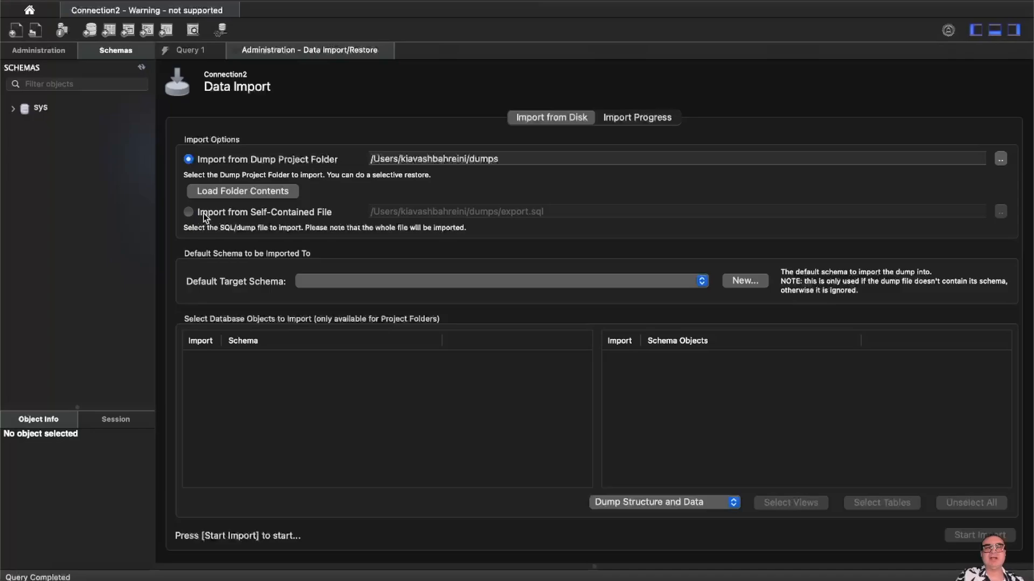
left_click(189, 213)
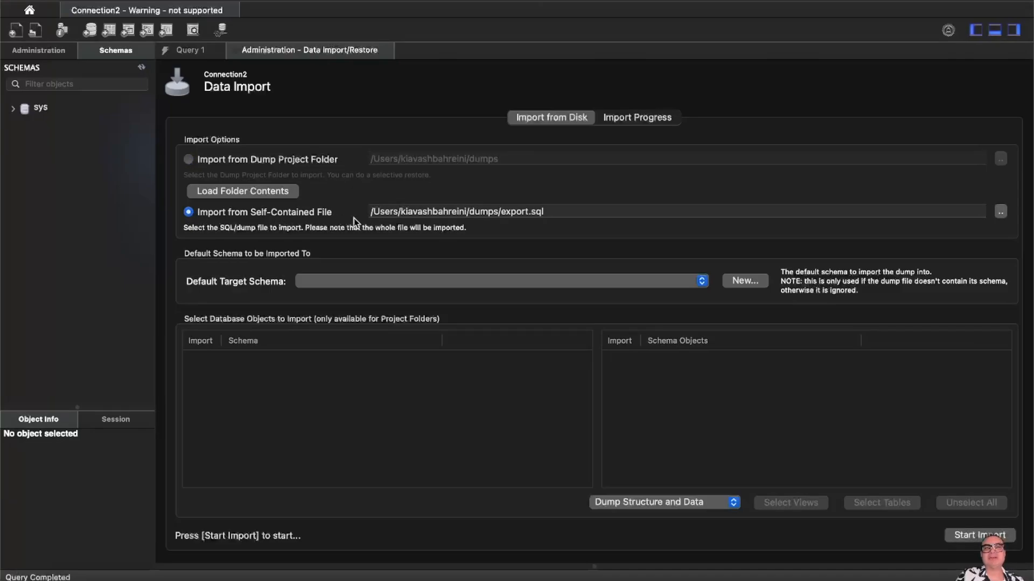
- Select Downloads/sakila-db/sakila-schema.sql as the import file
left_click(1000, 212)
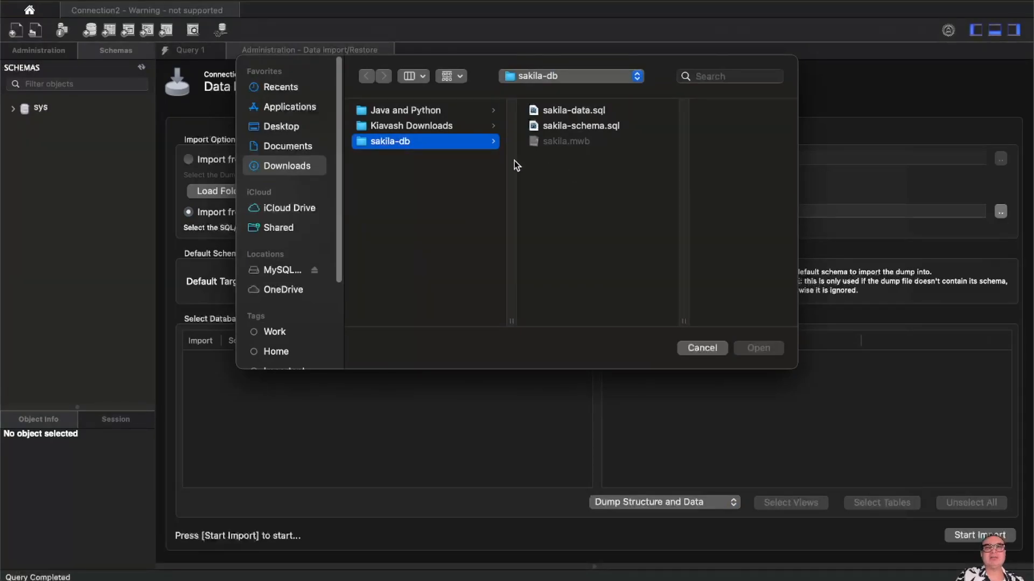
left_click(294, 166)
left_click(395, 143)
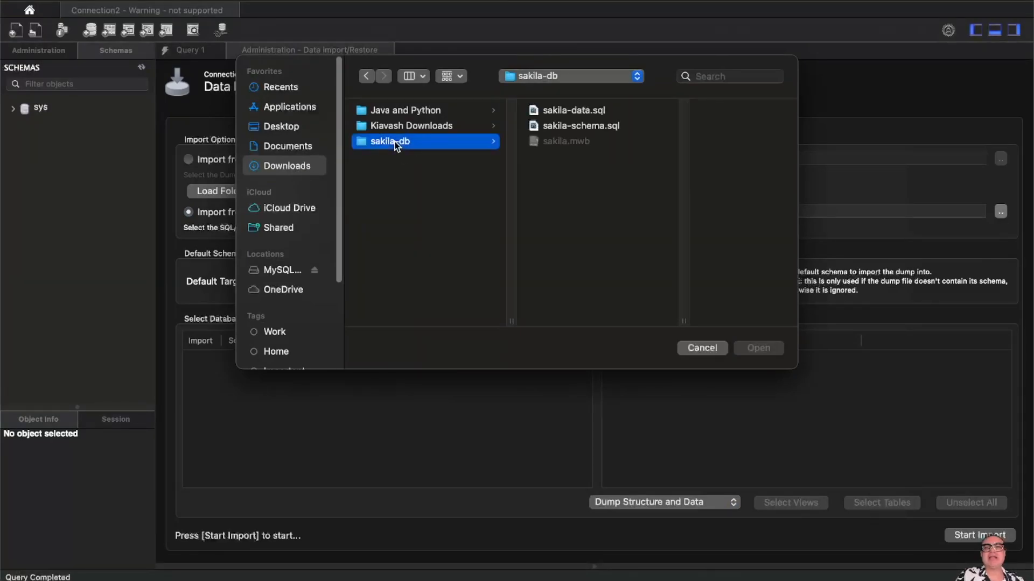
left_click(570, 126)
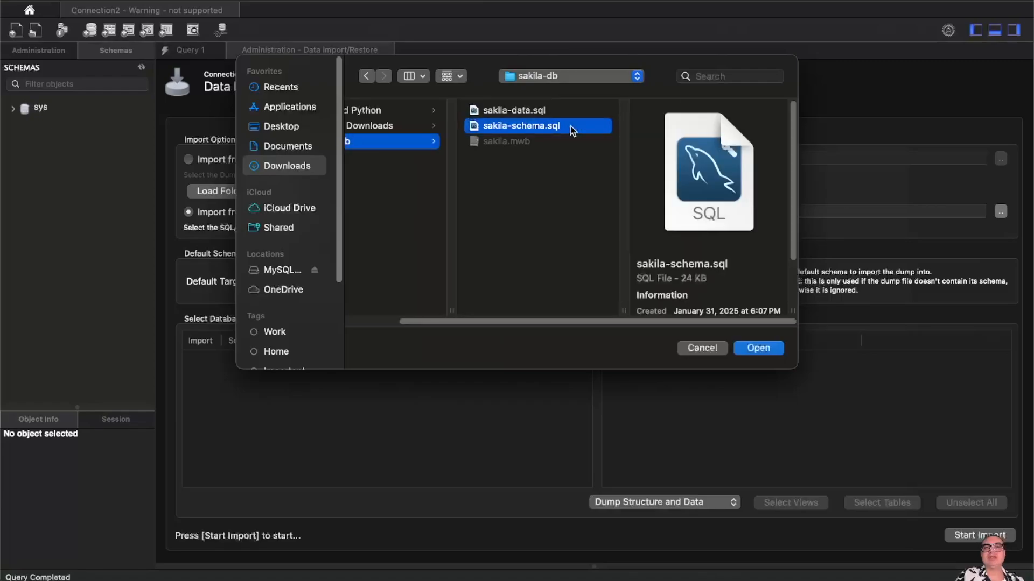
left_click(762, 350)
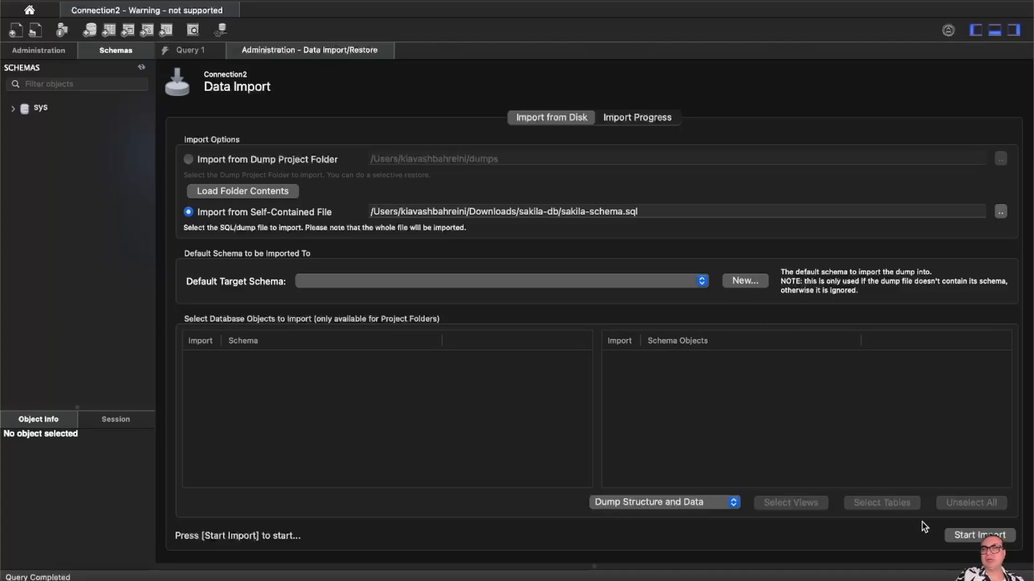
- Import sakila-schema.sql, then refresh Schemas and expand sakila > Tables > actor to show its columns
left_click(971, 536)
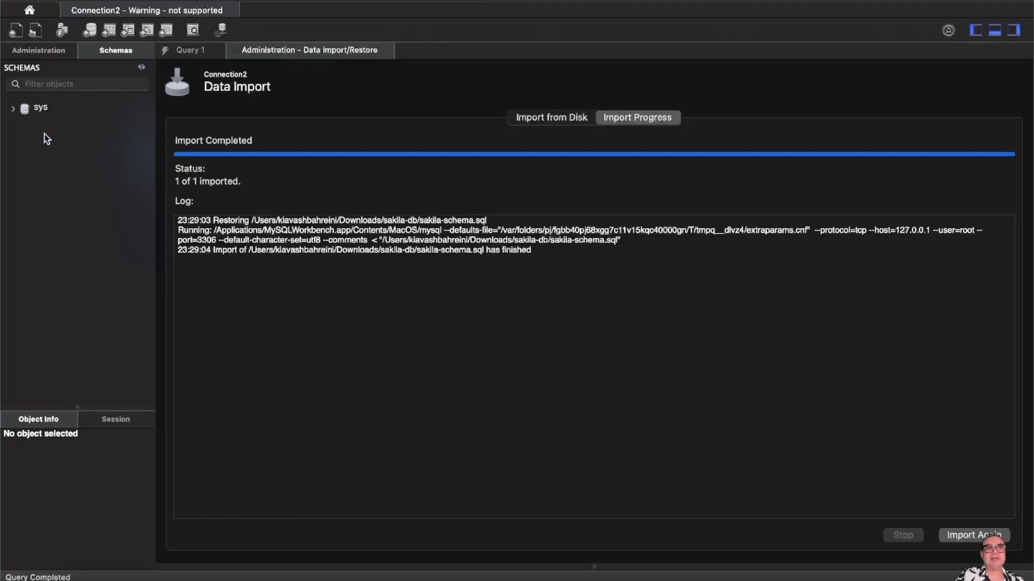
left_click(141, 67)
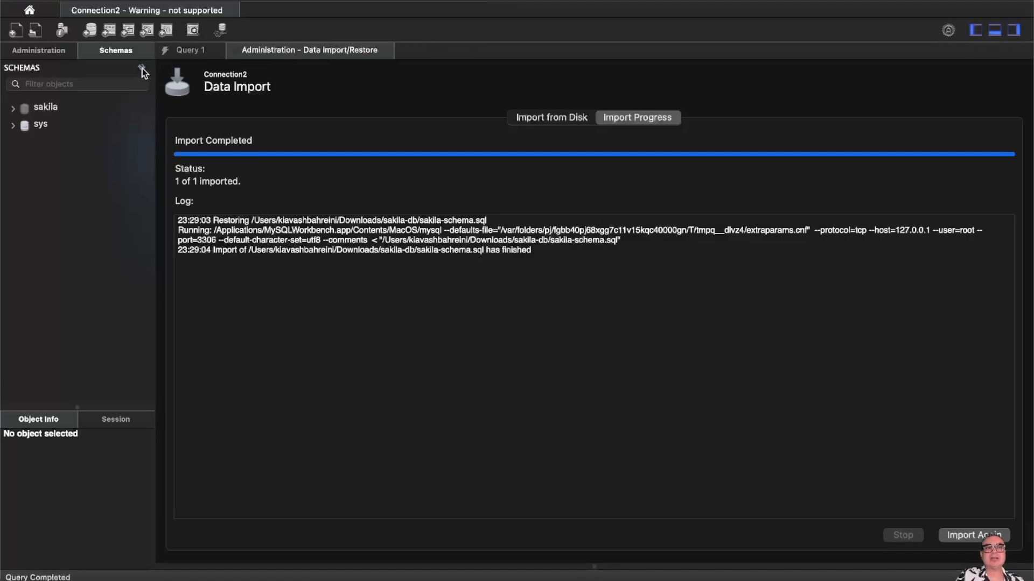
left_click(11, 108)
left_click(23, 127)
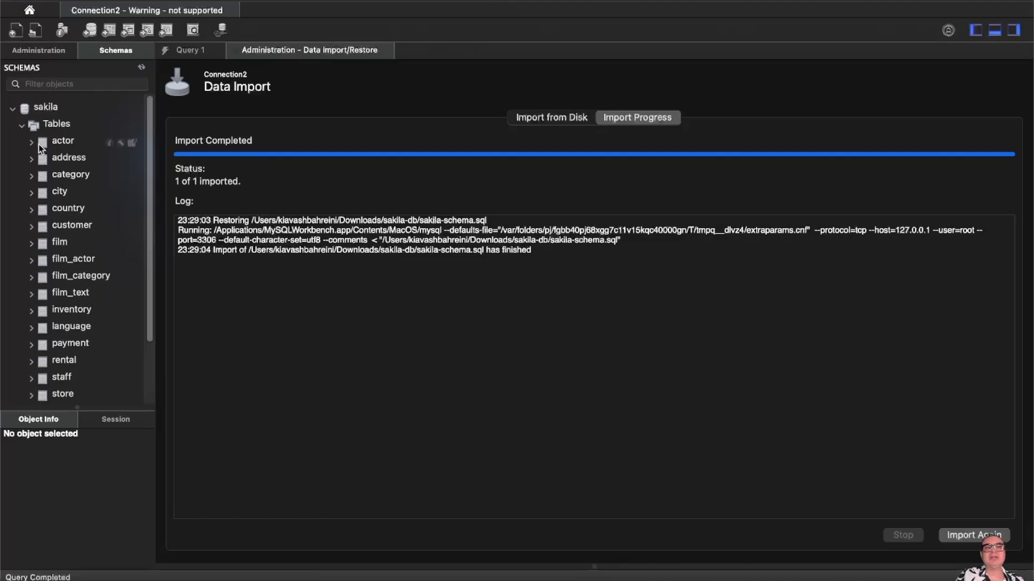
left_click(31, 144)
left_click(56, 145)
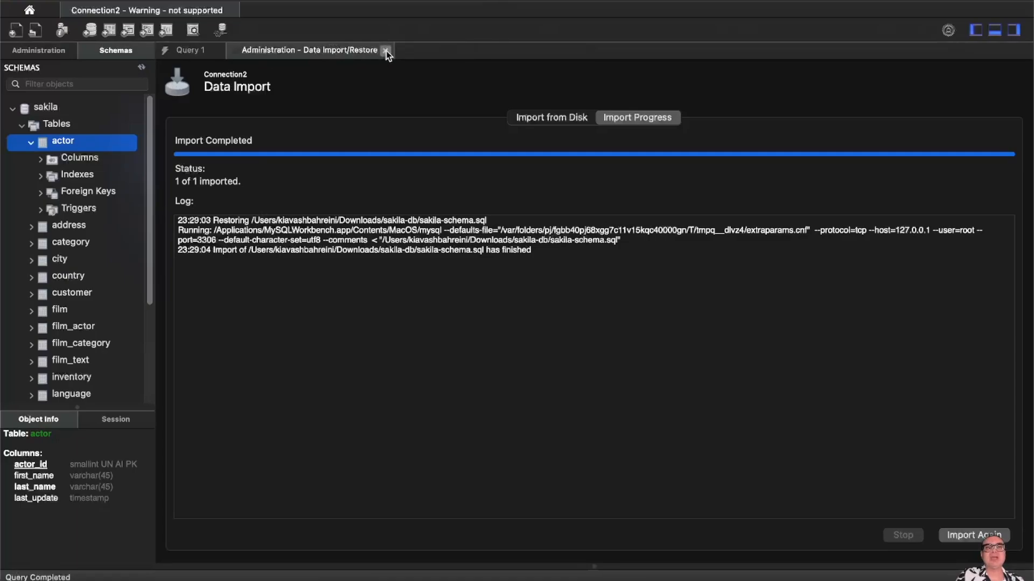
- Close the import page and run SELECT * FROM sakila.actor, which returns 0 rows
left_click(385, 51)
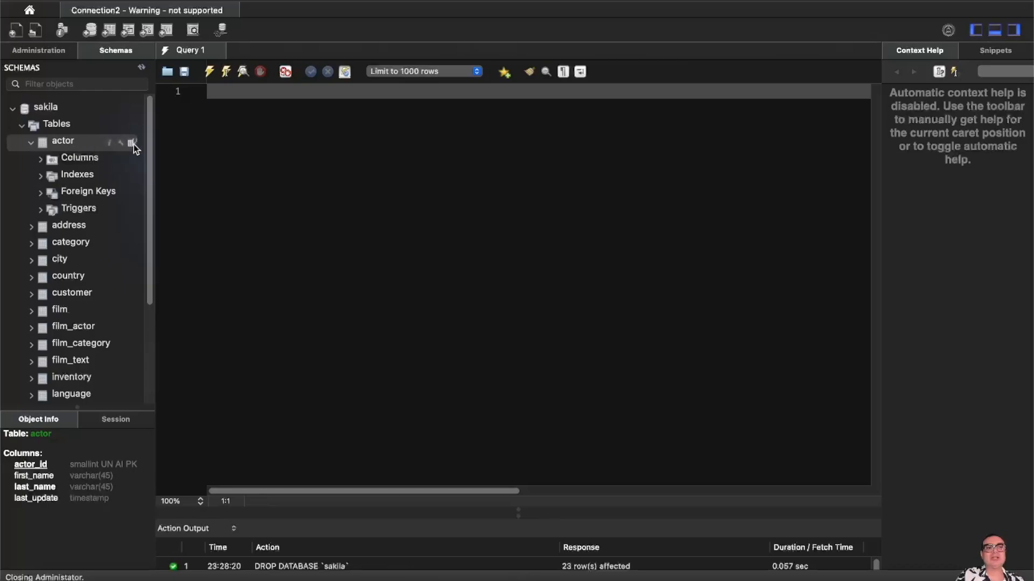
left_click(133, 144)
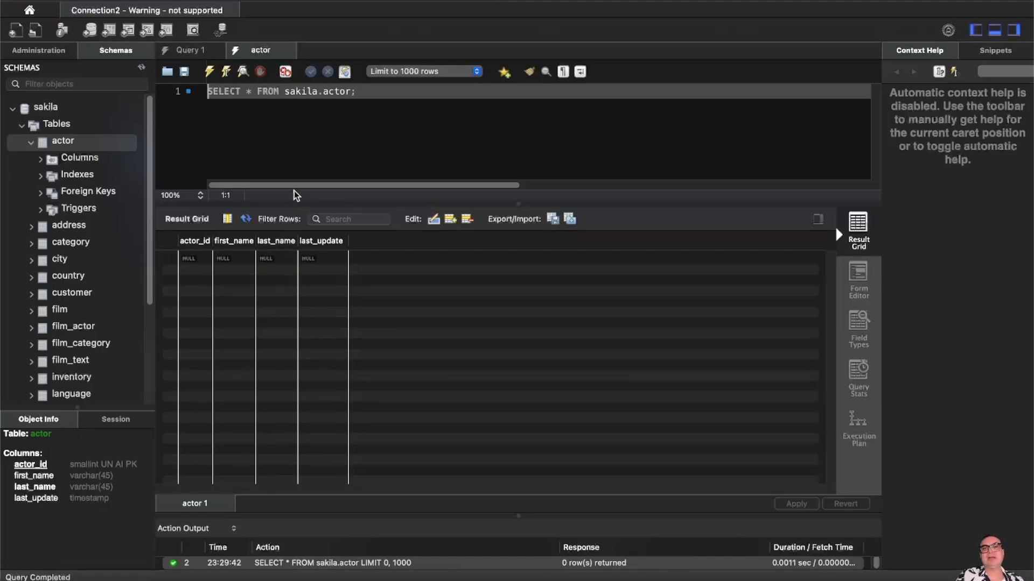
left_click(286, 139)
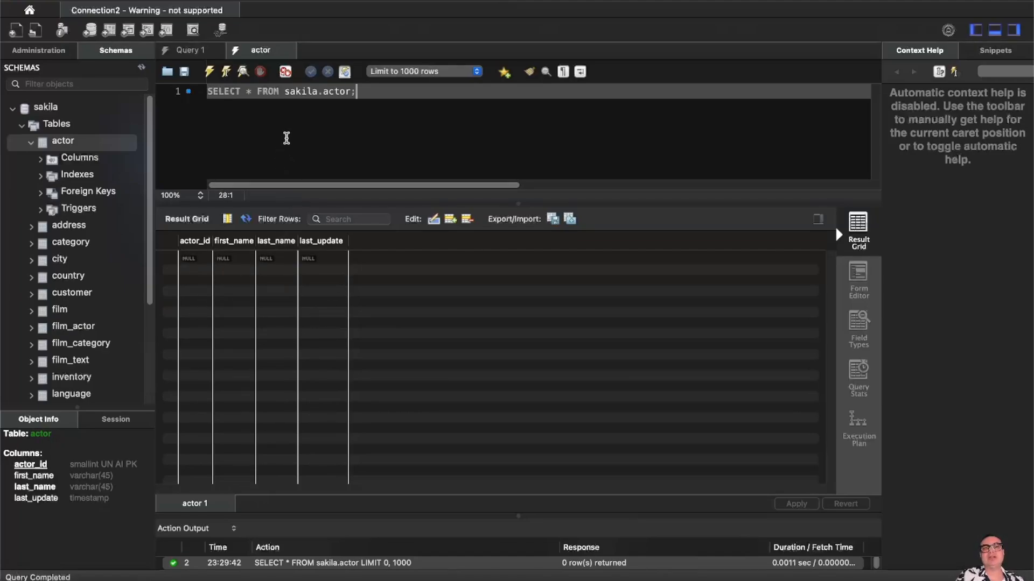
left_click(30, 143)
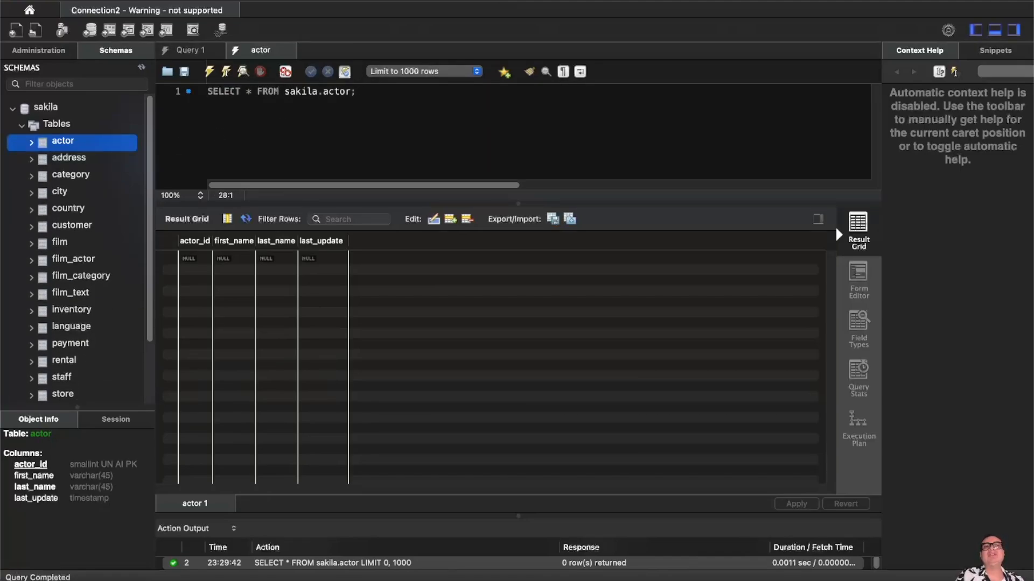
left_click(323, 0)
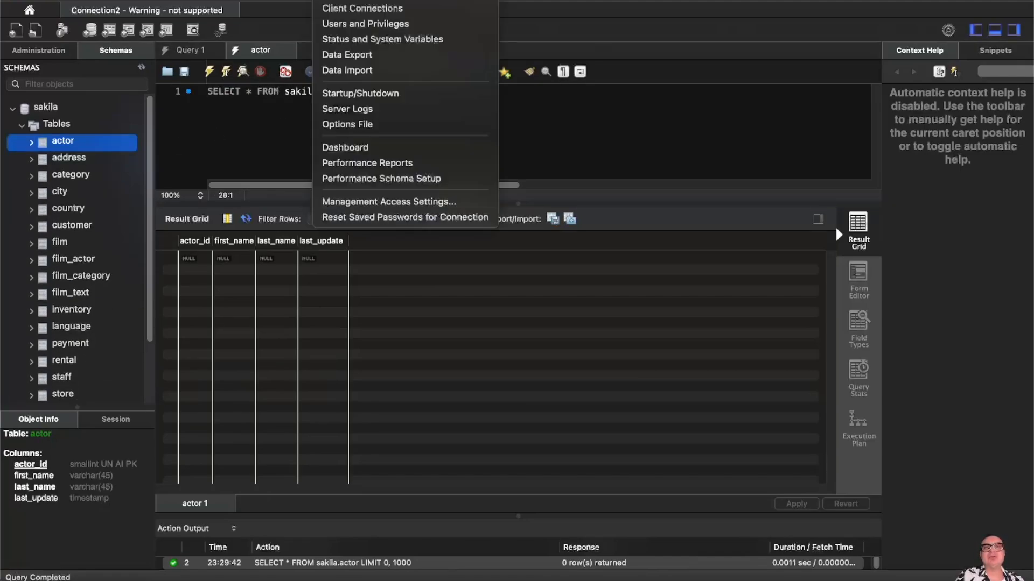
- Import the self-contained file Downloads/sakila-db/sakila-data.sql into default target schema sakila
left_click(350, 71)
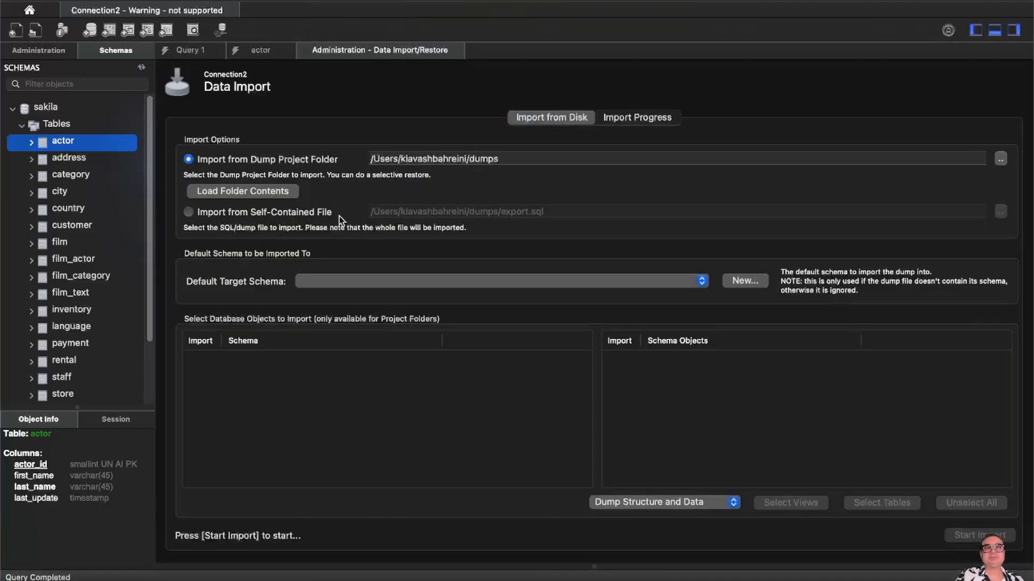
left_click(191, 213)
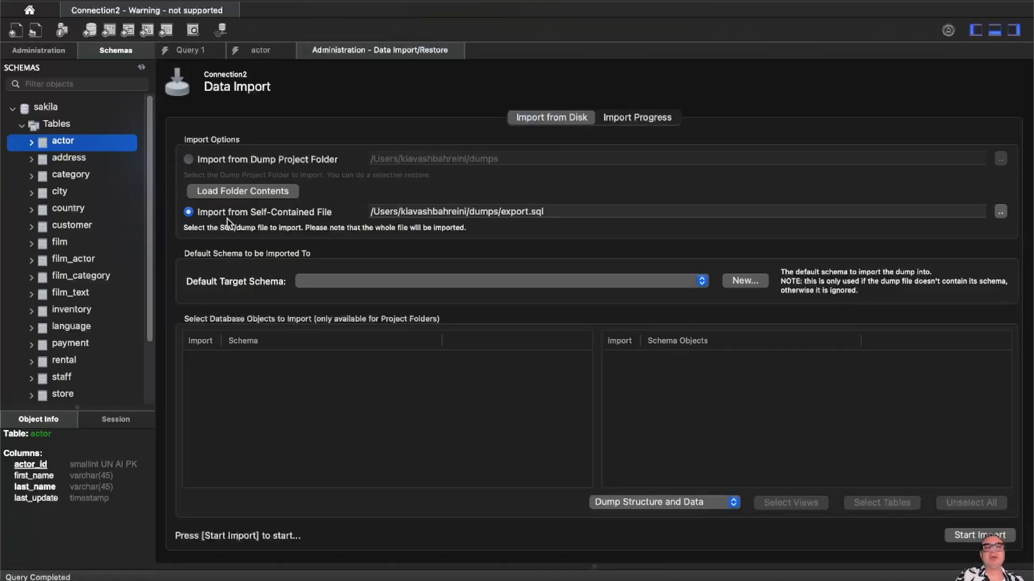
left_click(1002, 215)
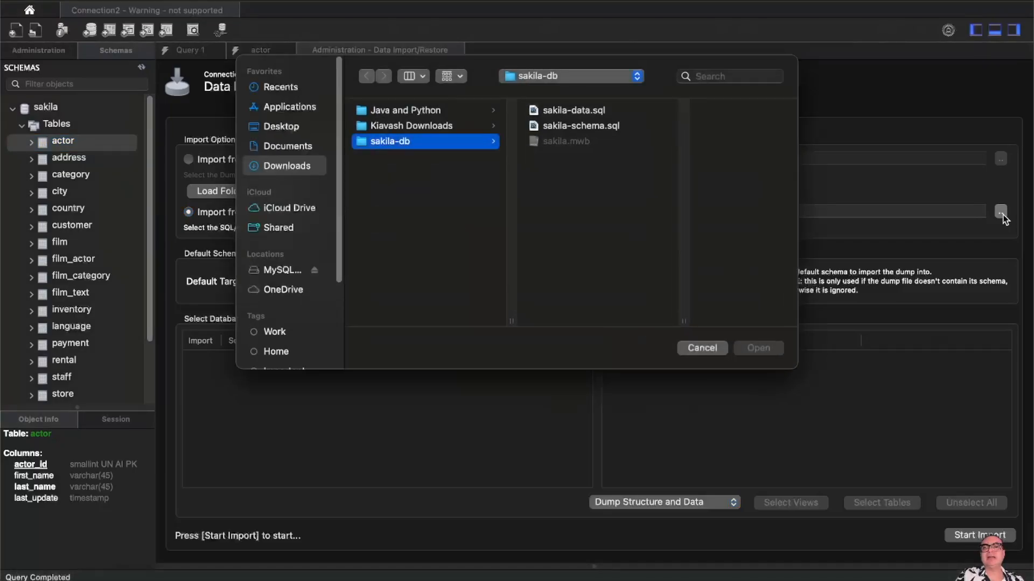
left_click(280, 168)
left_click(421, 143)
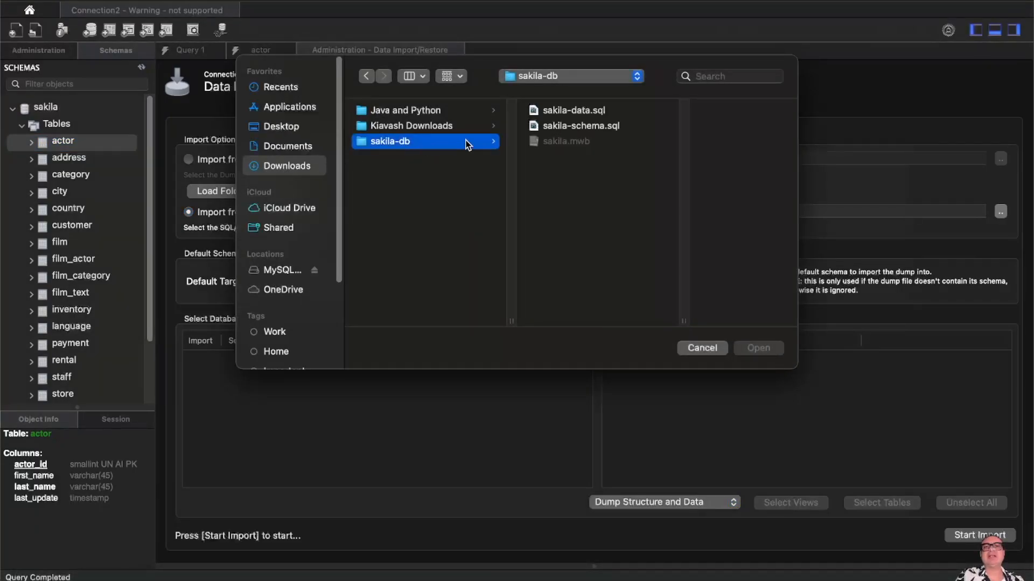
left_click(578, 111)
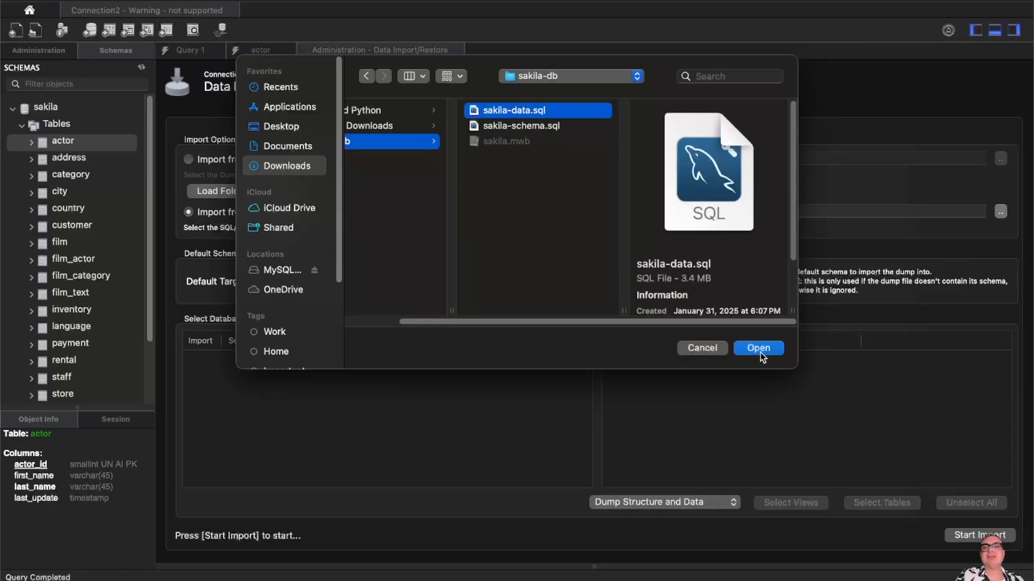
left_click(739, 348)
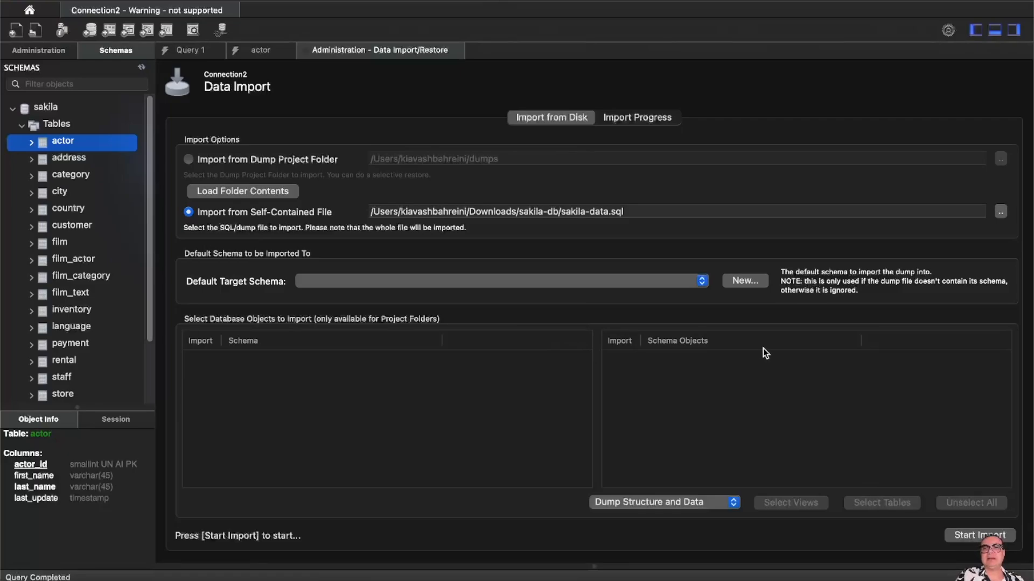
left_click(699, 283)
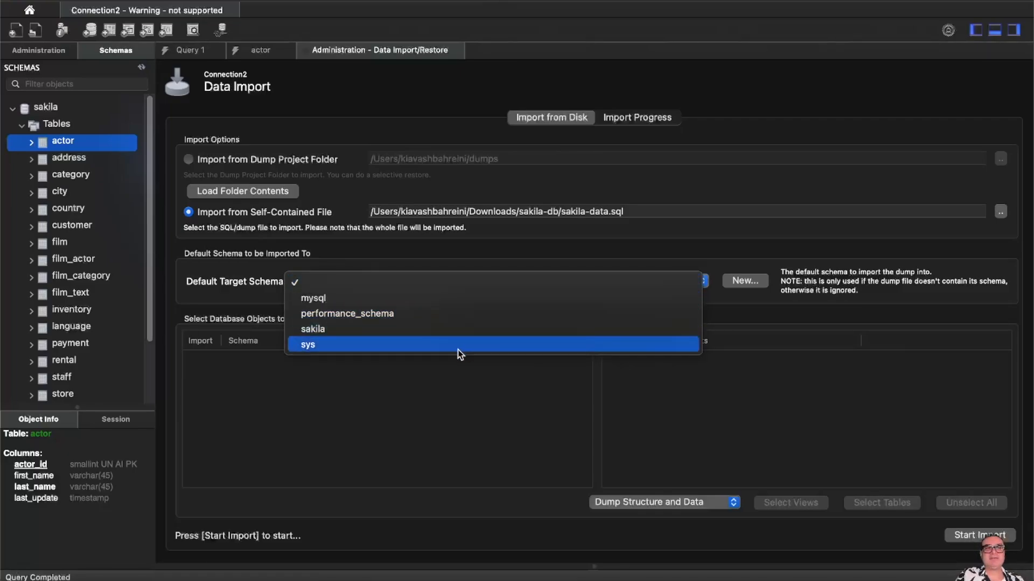
left_click(349, 331)
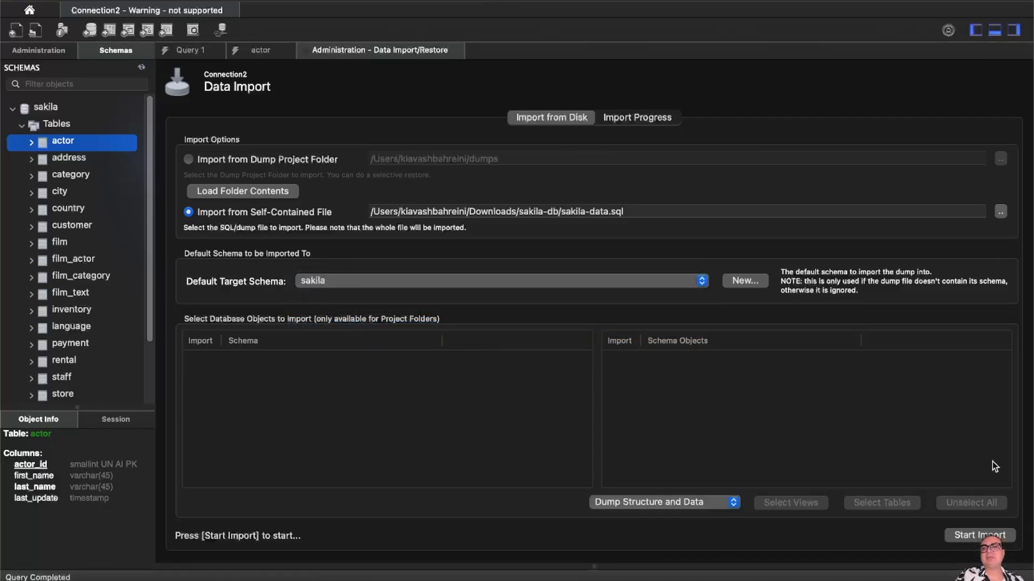
left_click(989, 534)
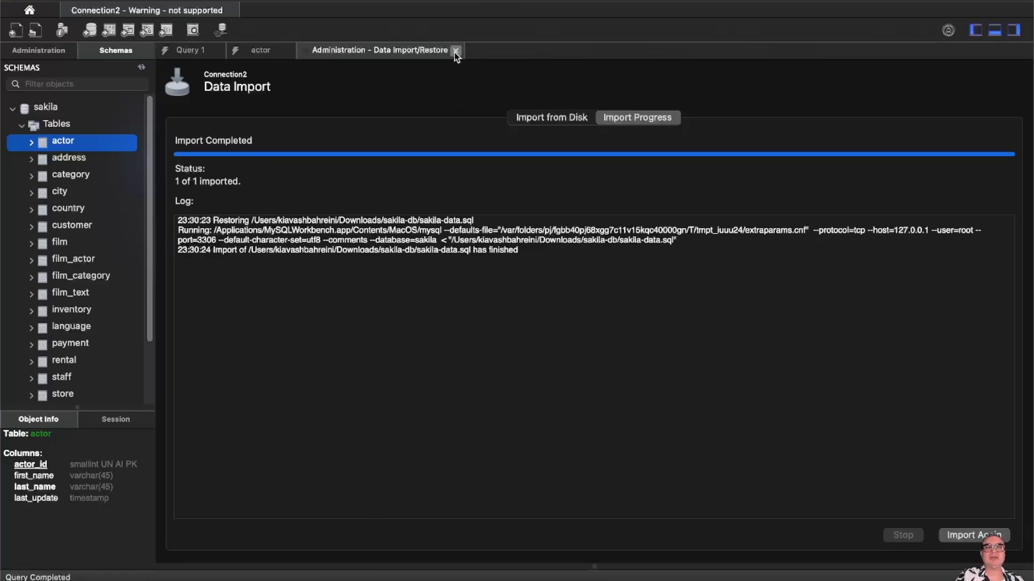
- Close the Data Import and old actor query tabs, then refresh the Schemas list
left_click(456, 51)
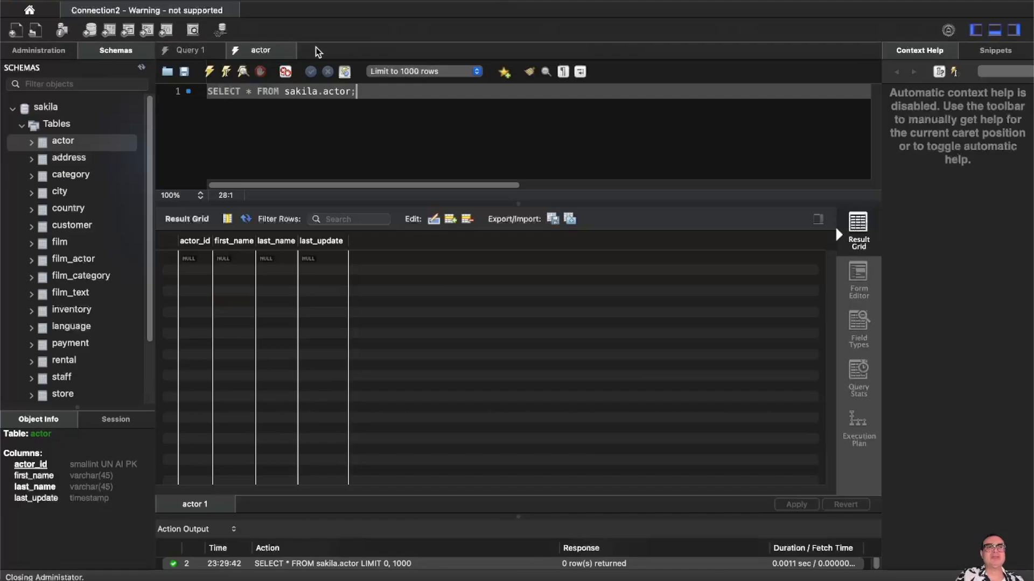
left_click(290, 50)
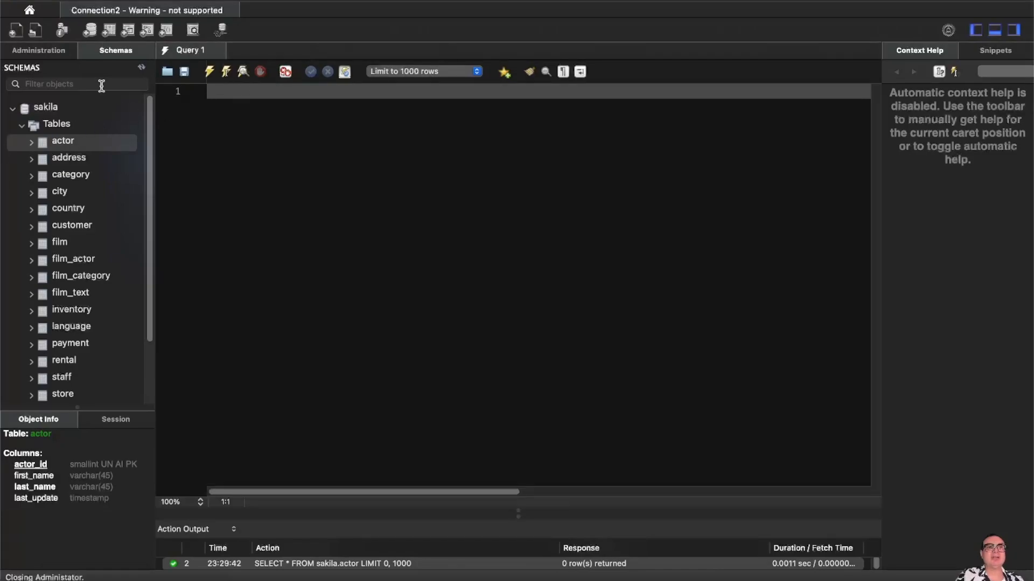
left_click(141, 68)
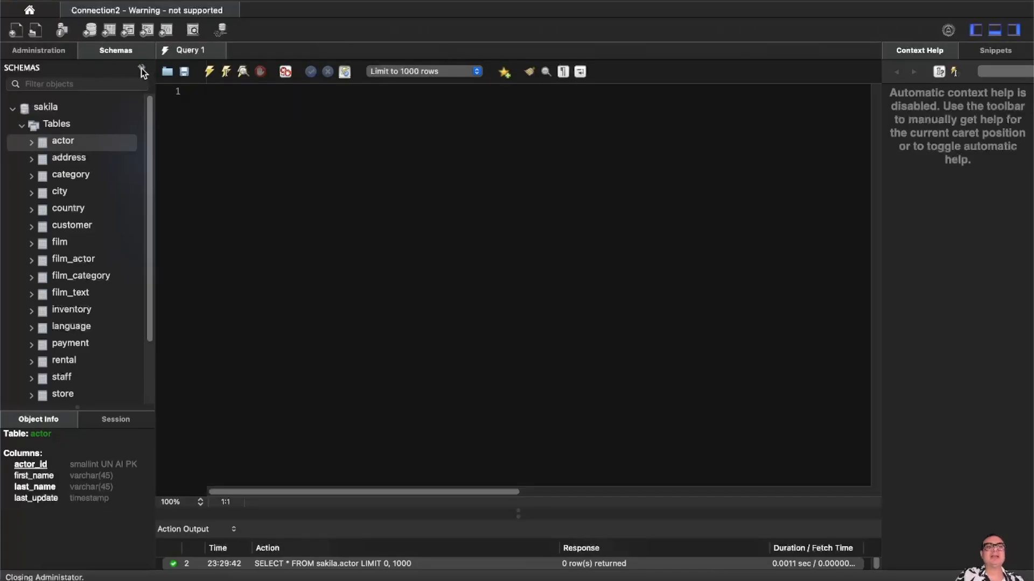
left_click(142, 68)
- Query all rows of sakila.actor and scroll through the 200-row result
left_click(132, 143)
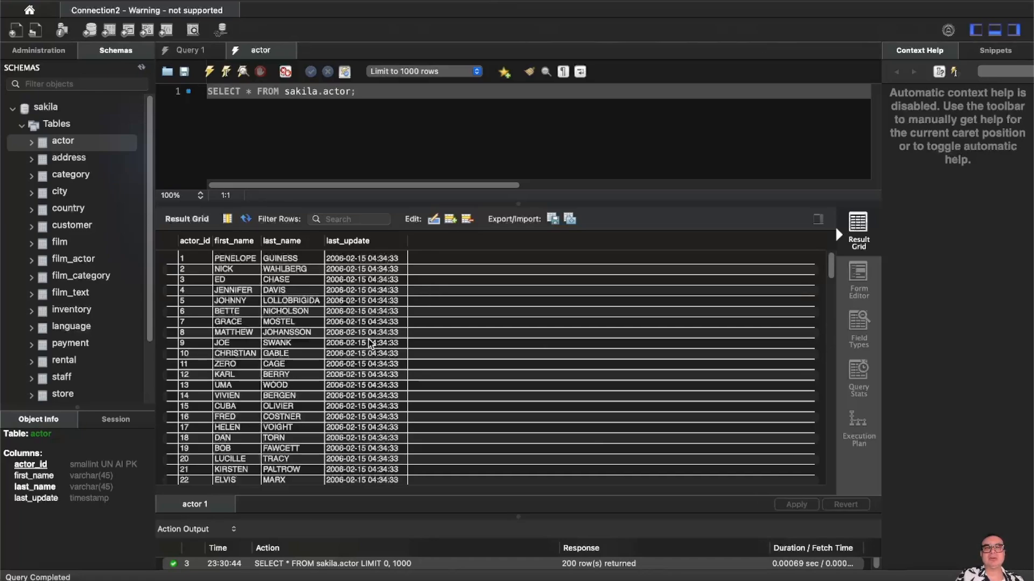
scroll(376, 368, "down", 20)
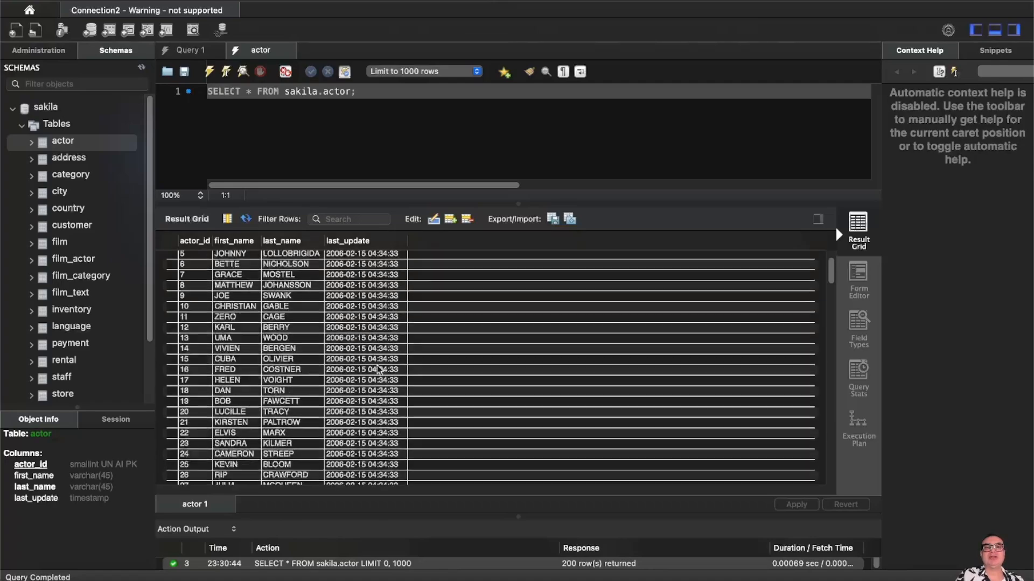
scroll(377, 369, "down", 20)
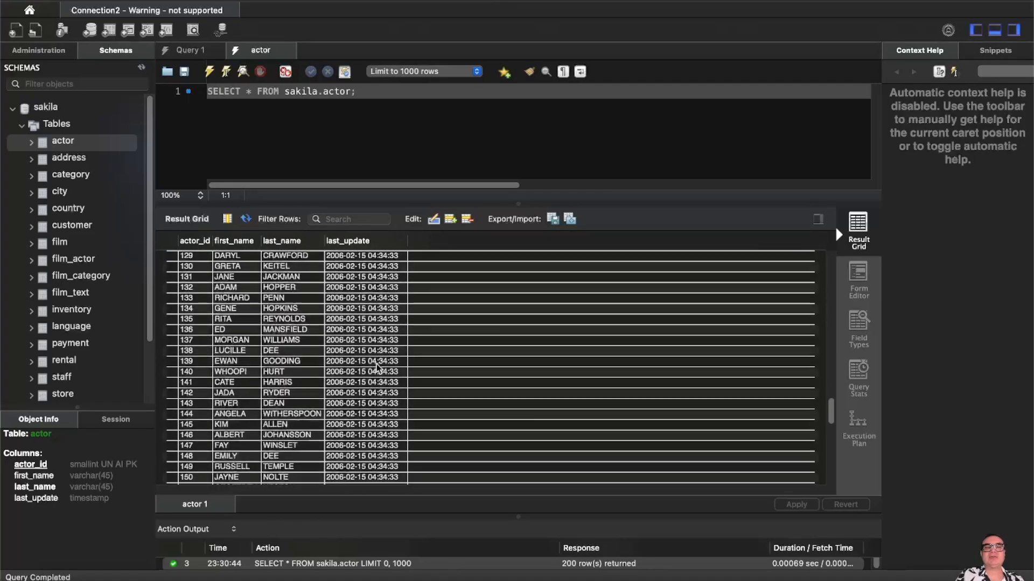
scroll(376, 369, "down", 3)
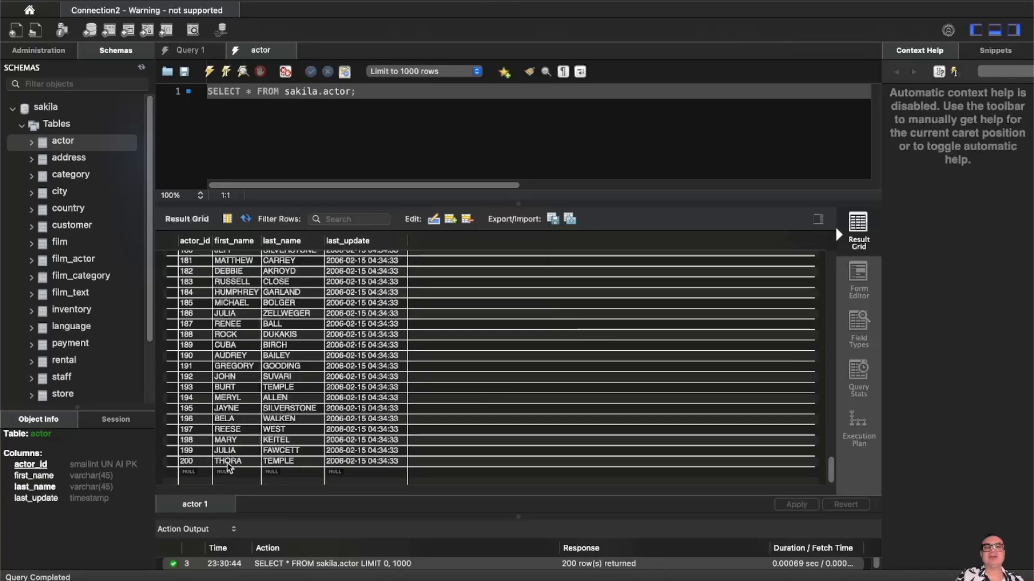
scroll(417, 413, "up", 8)
scroll(421, 412, "up", 15)
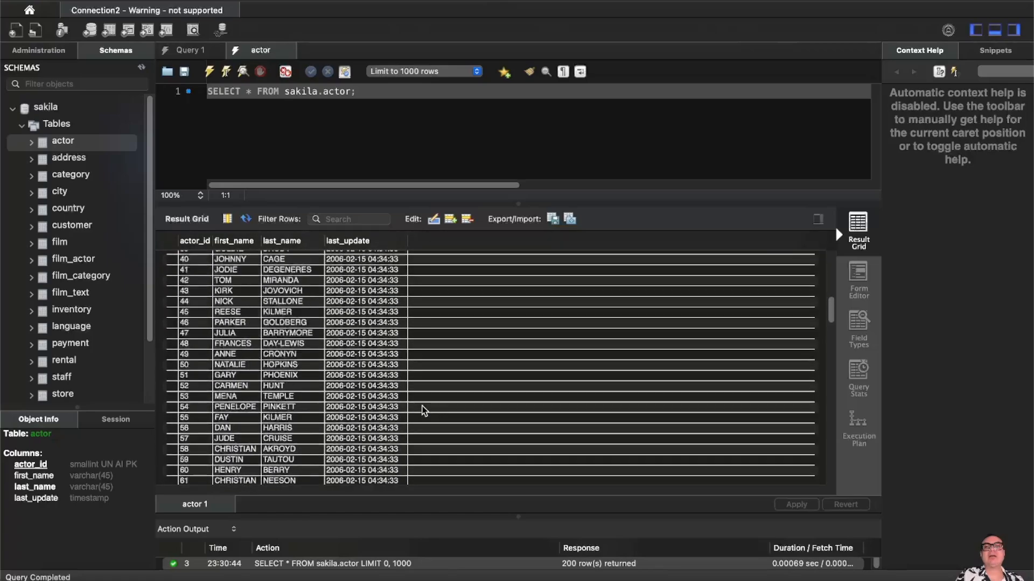